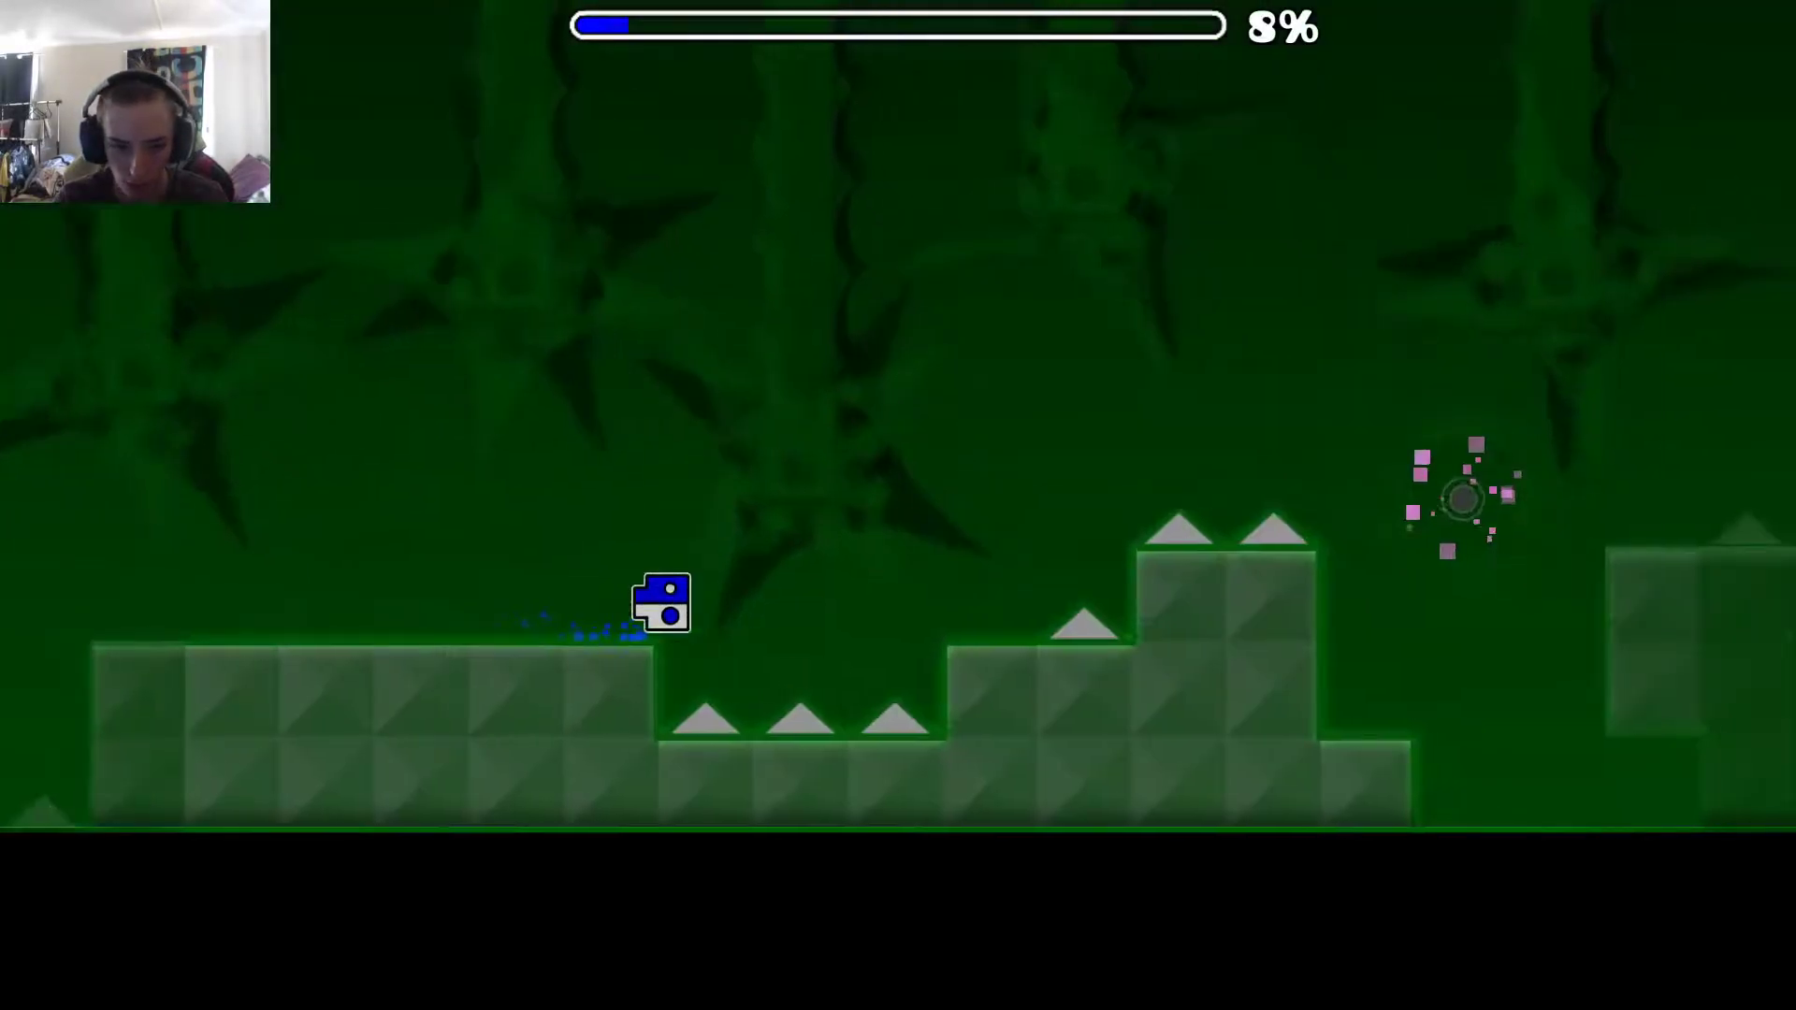
Step: Jump the cube over the floor spikes and orange blocks, using orbs to rise
key(space)
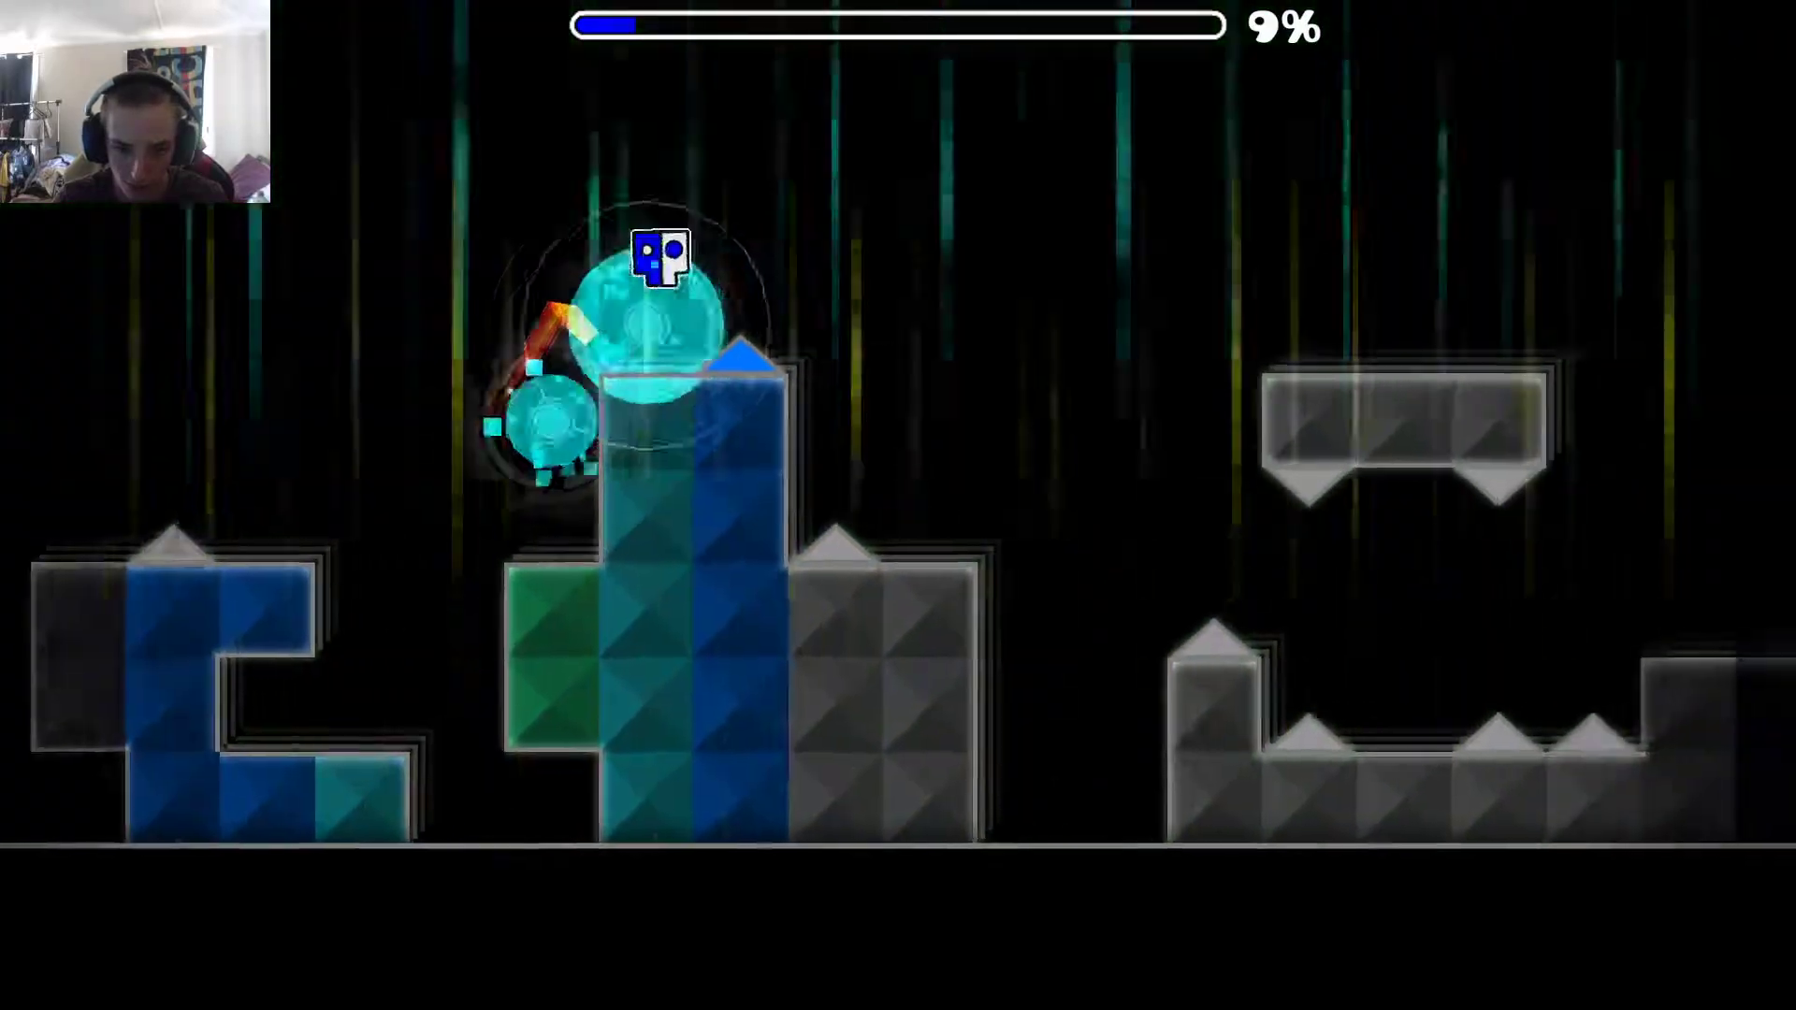
key(space)
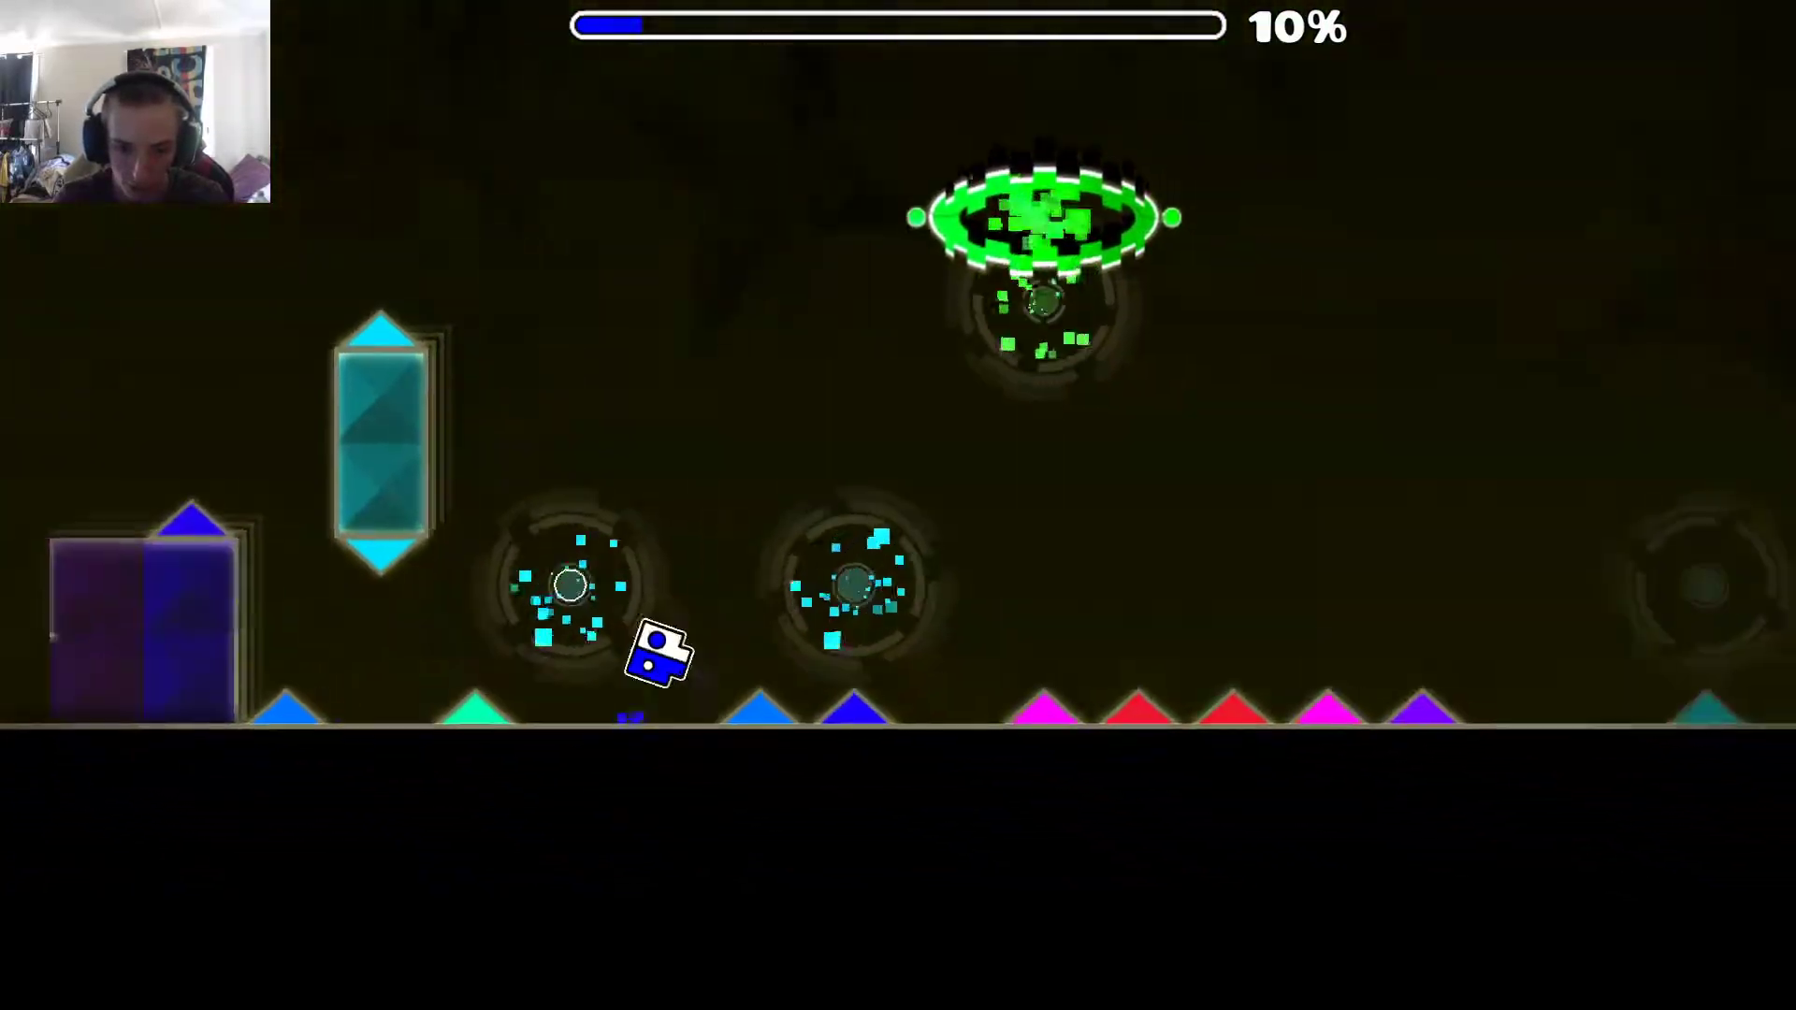
key(space)
key(space)
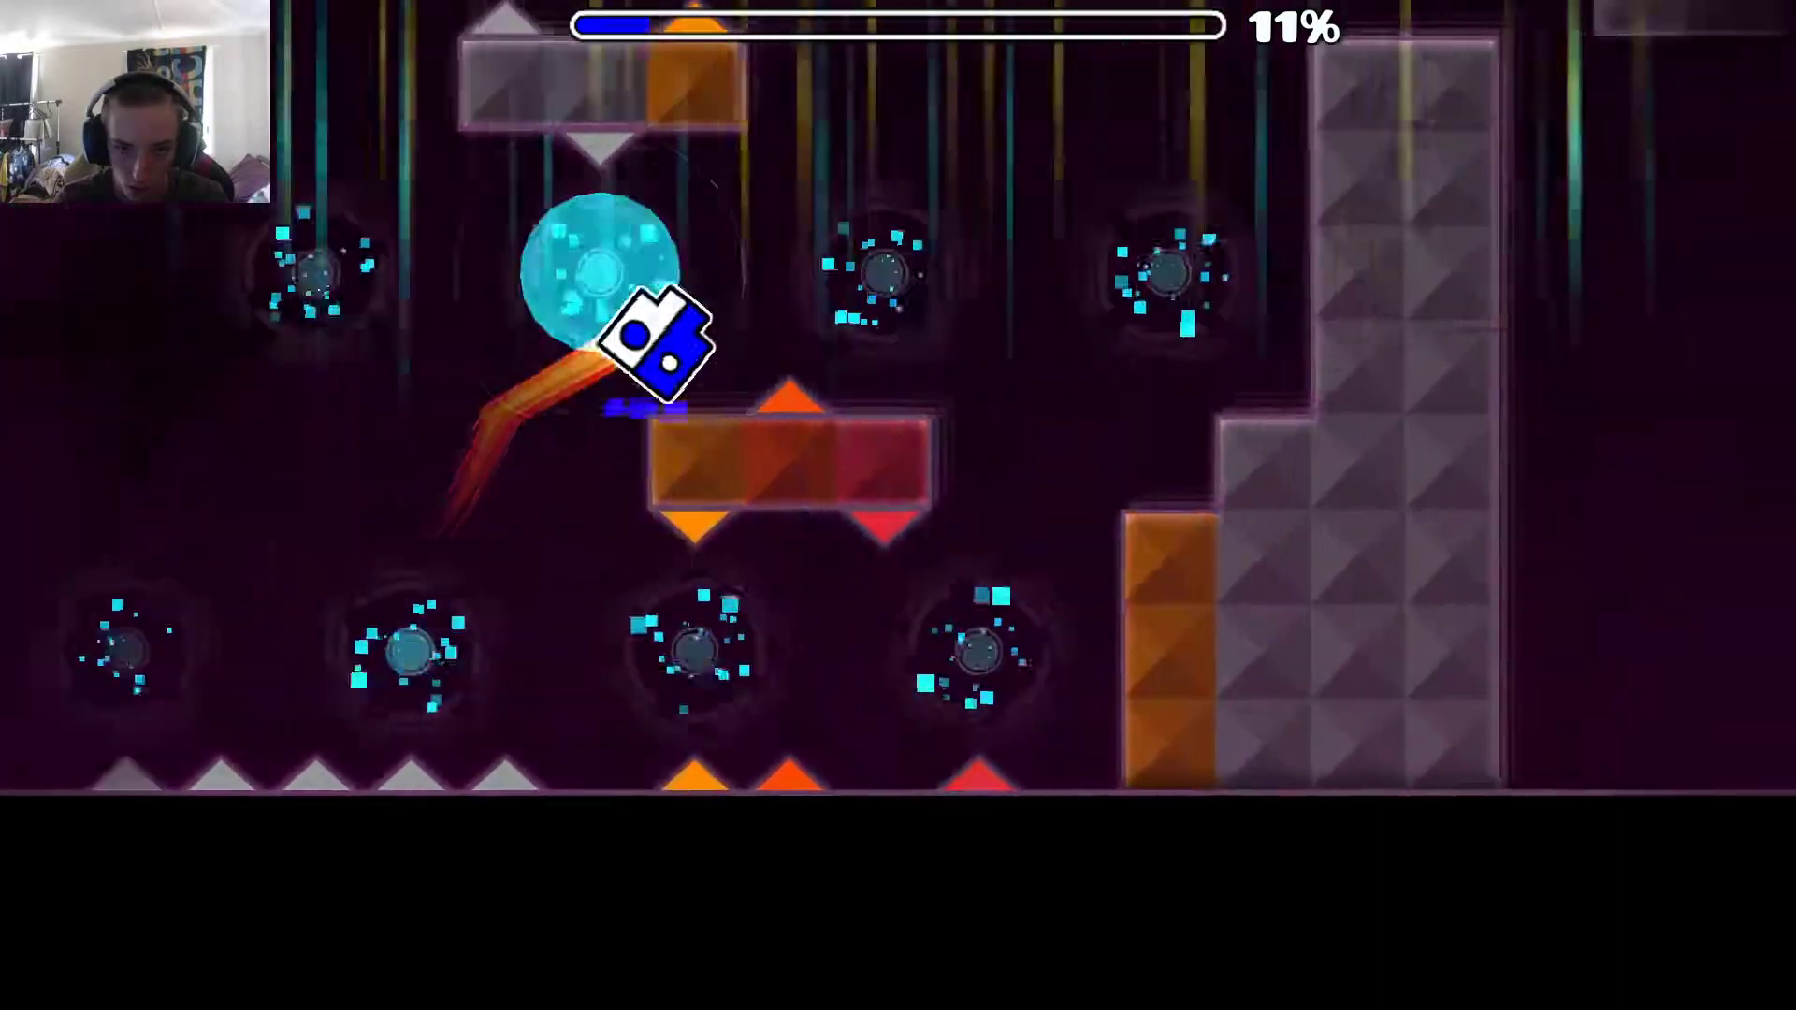
key(space)
key(space)
key(space)
key(space)
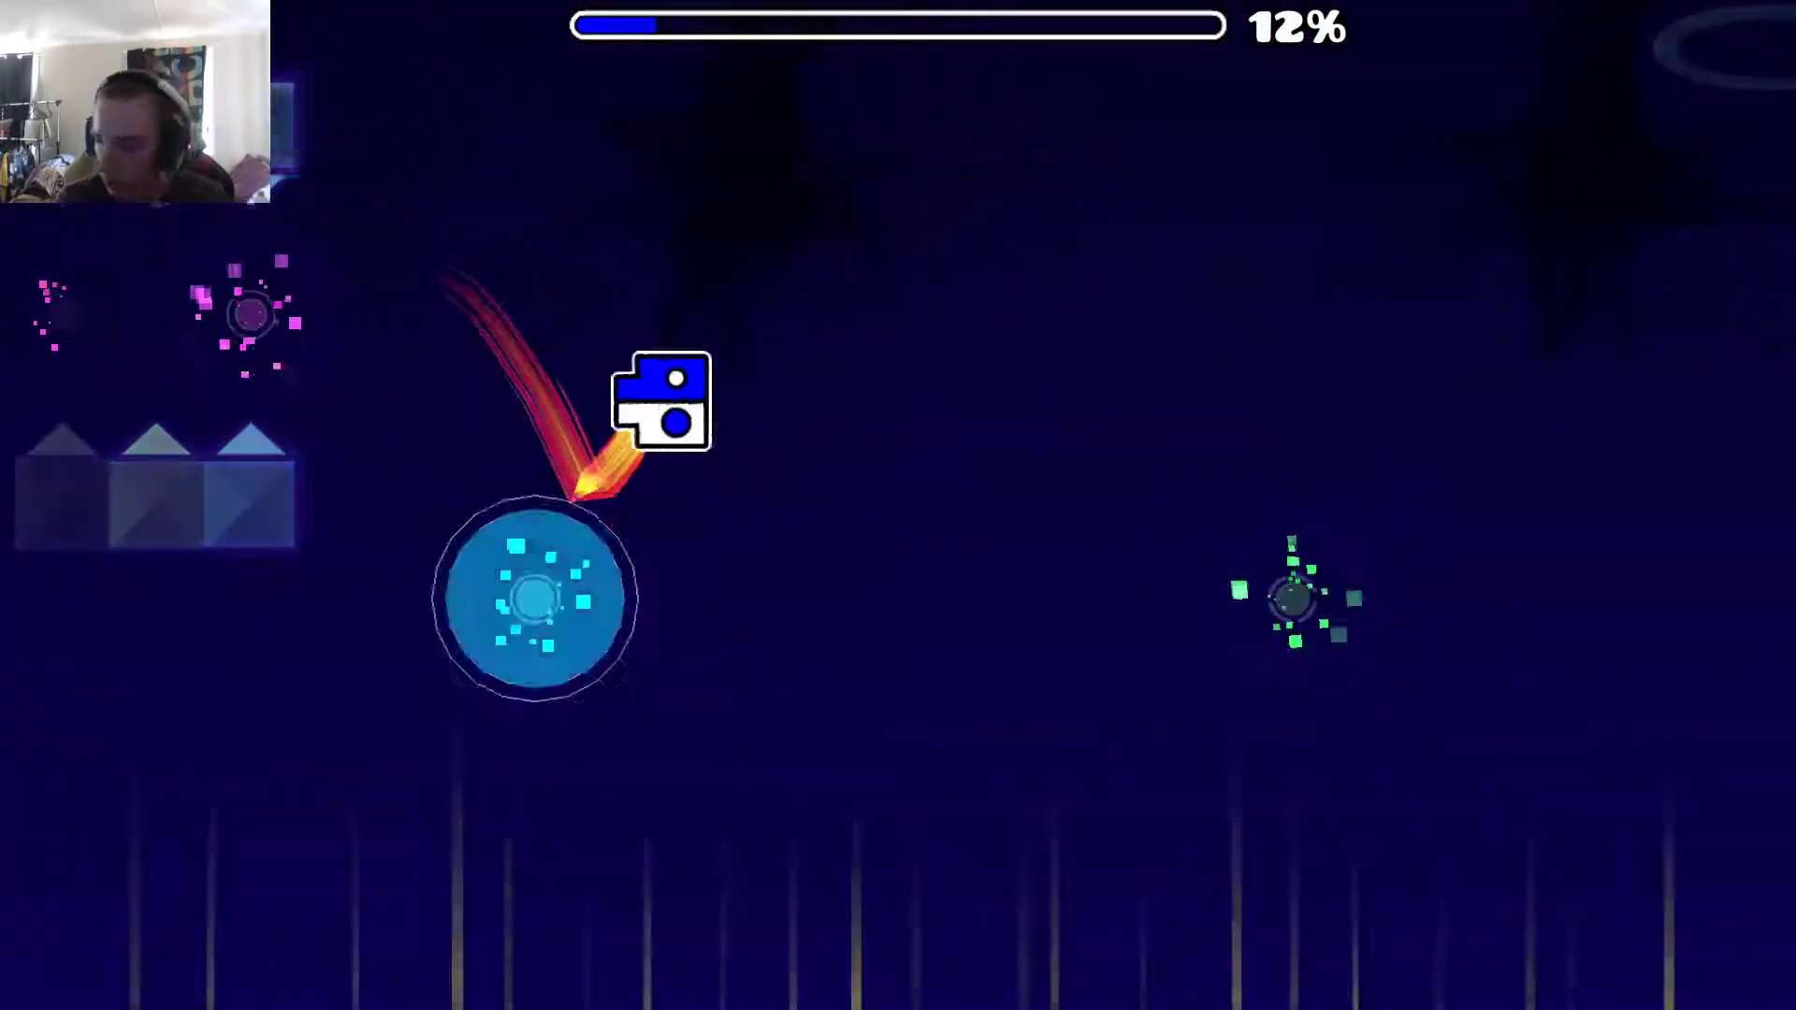
Step: Climb the green steps and staircase via cyan, green and blue orbs, reaching 22%
key(space)
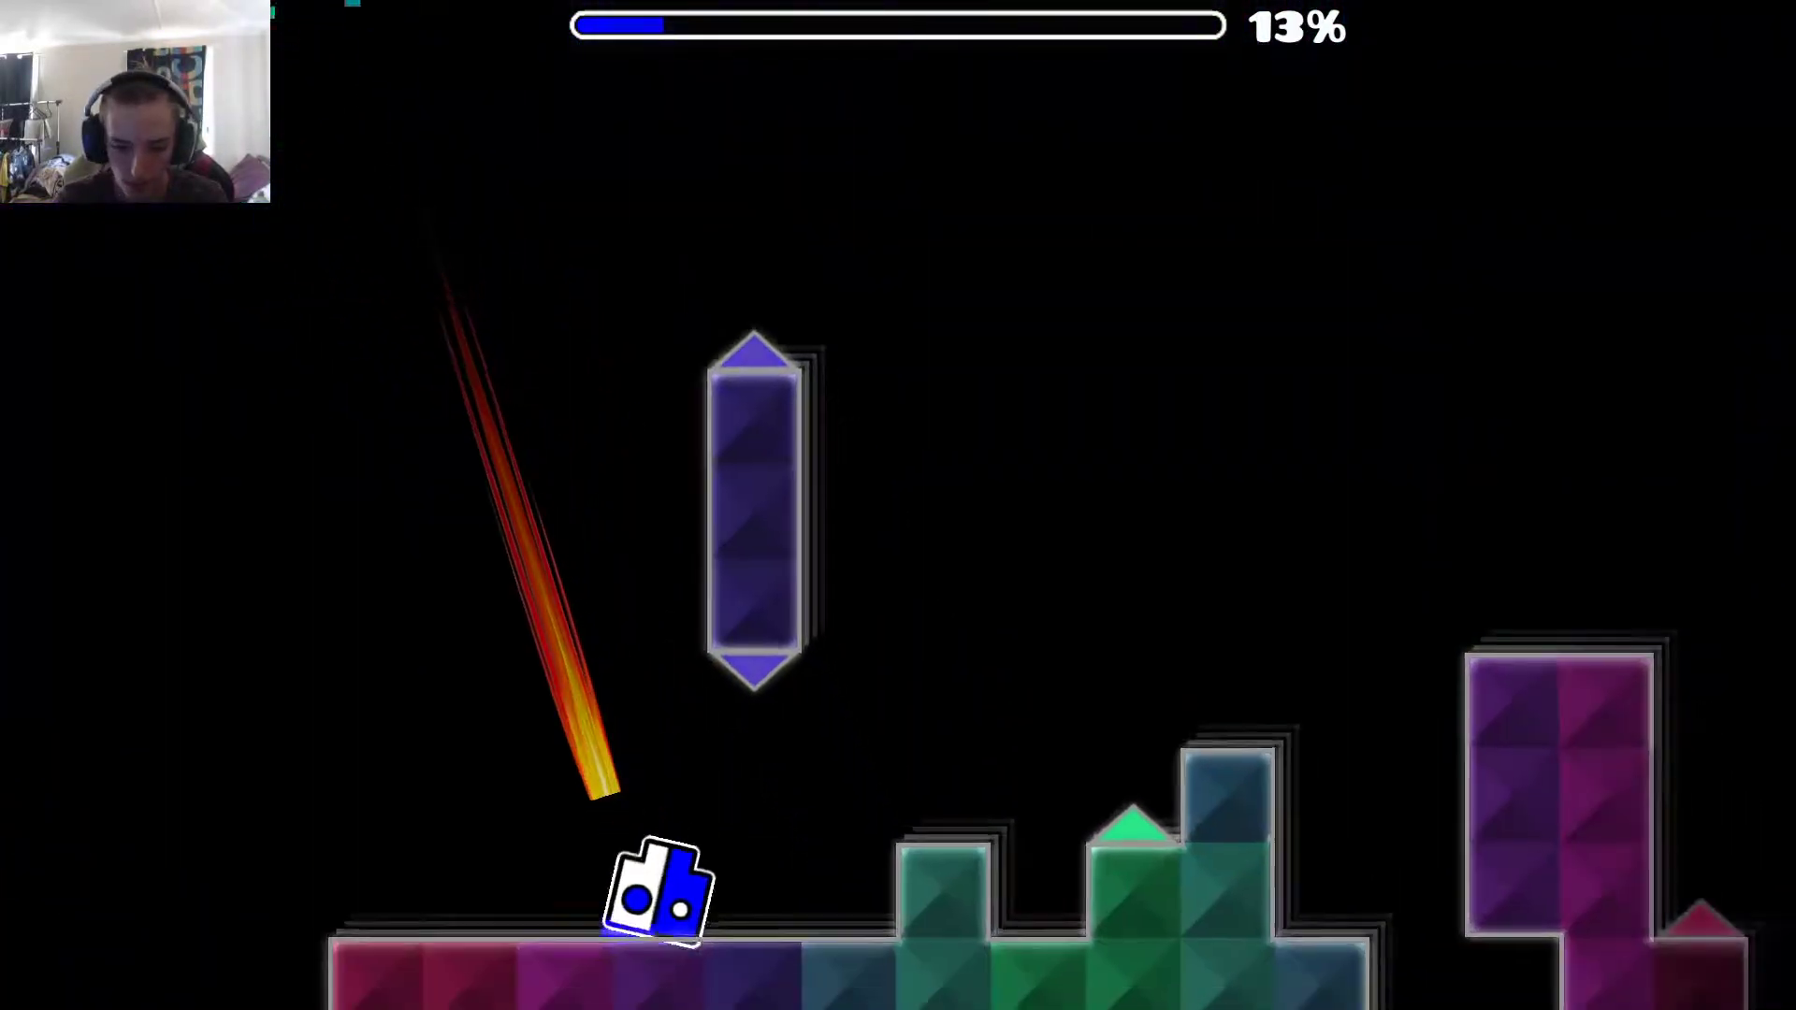
key(space)
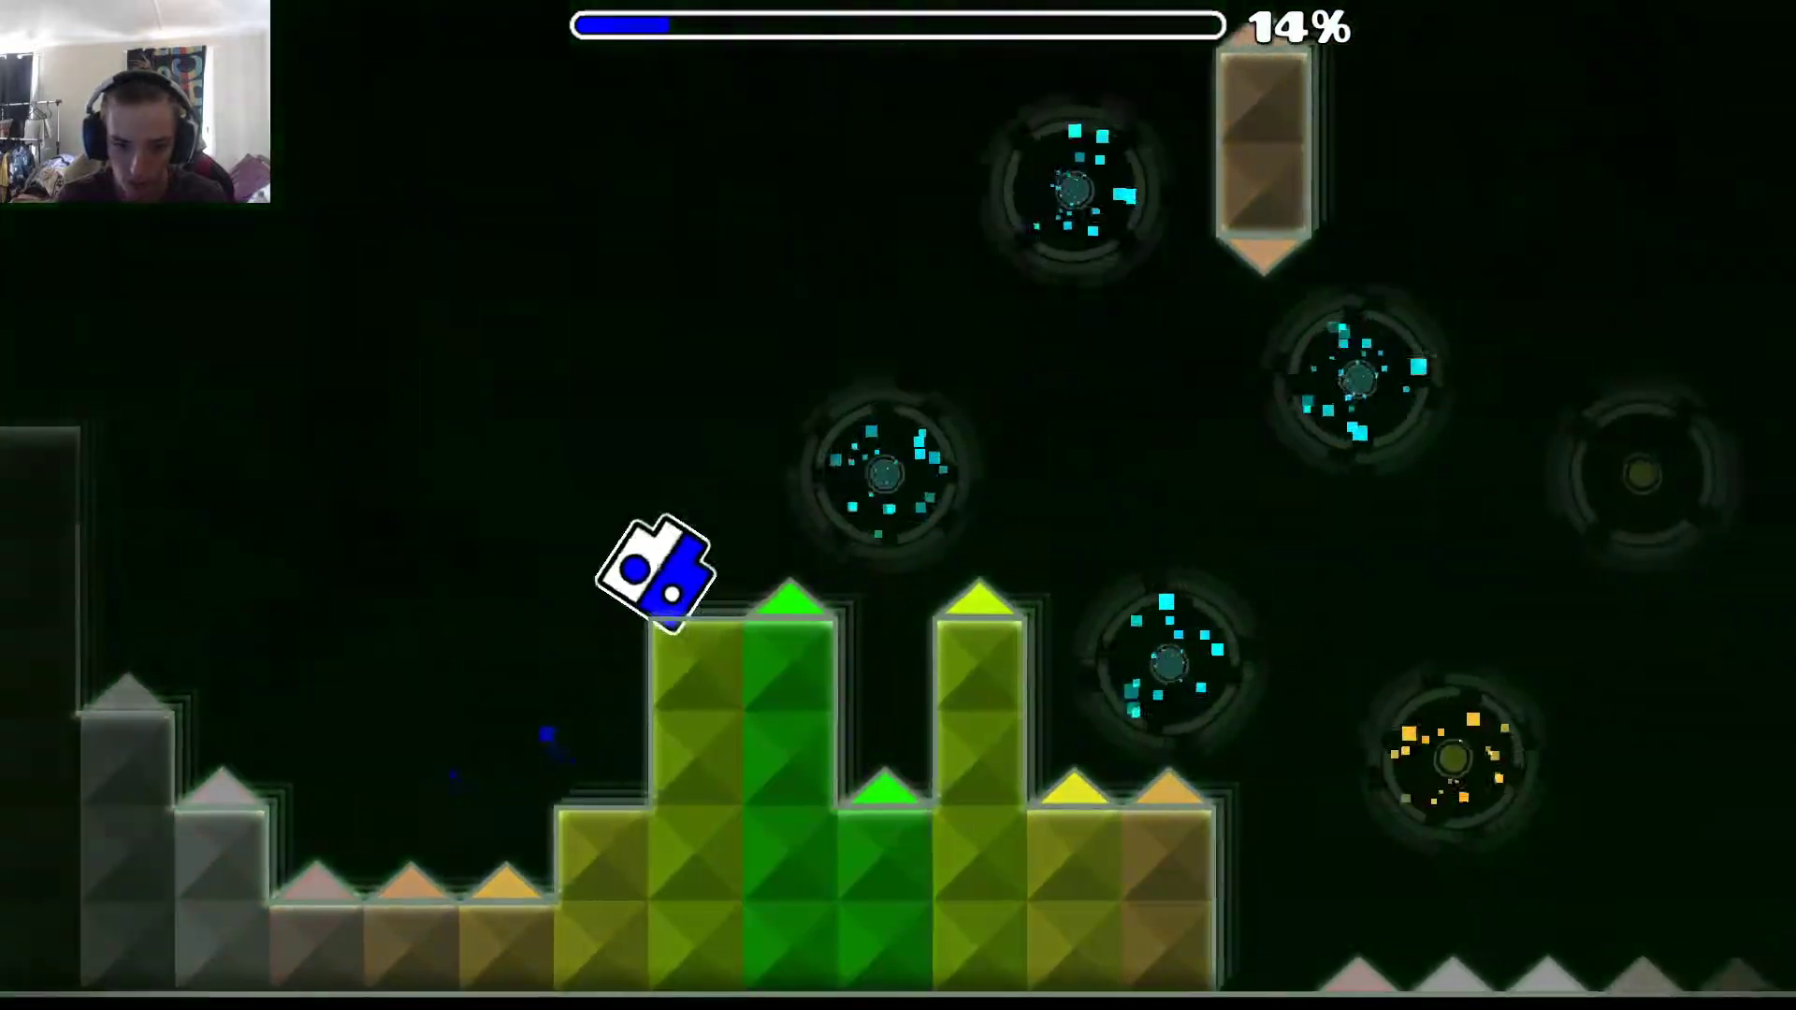
key(space)
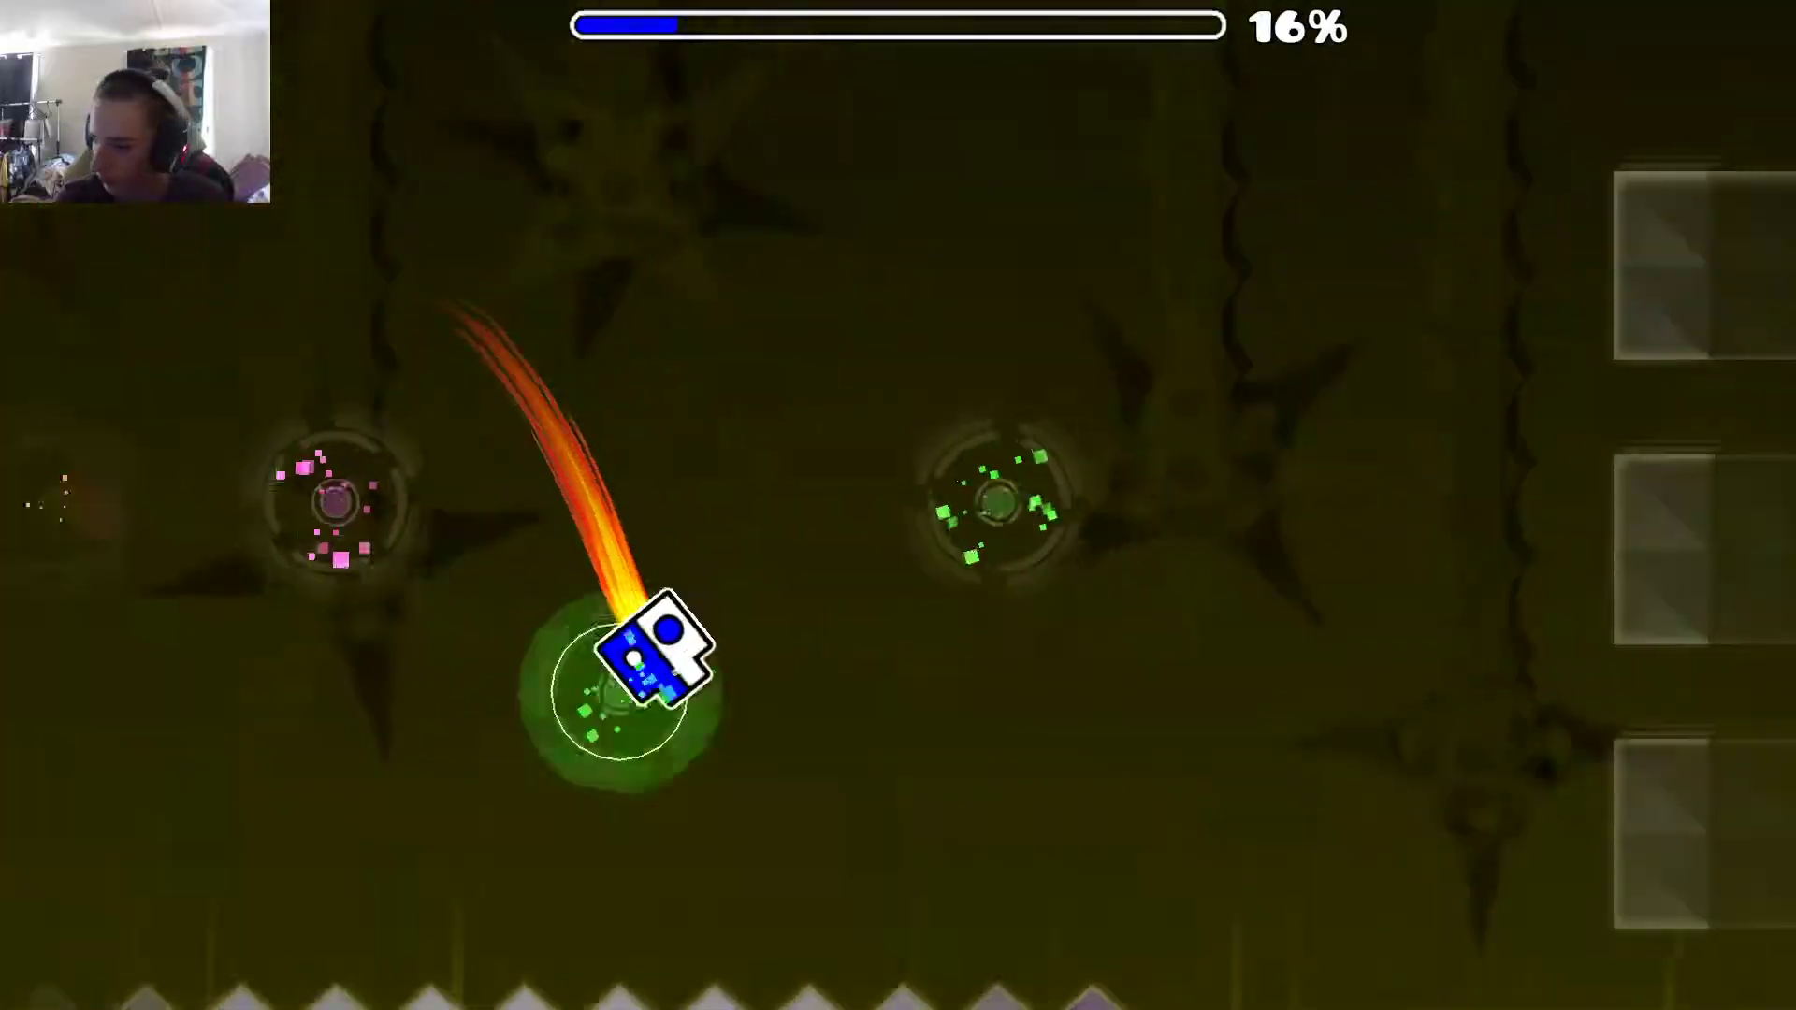
key(space)
key(space)
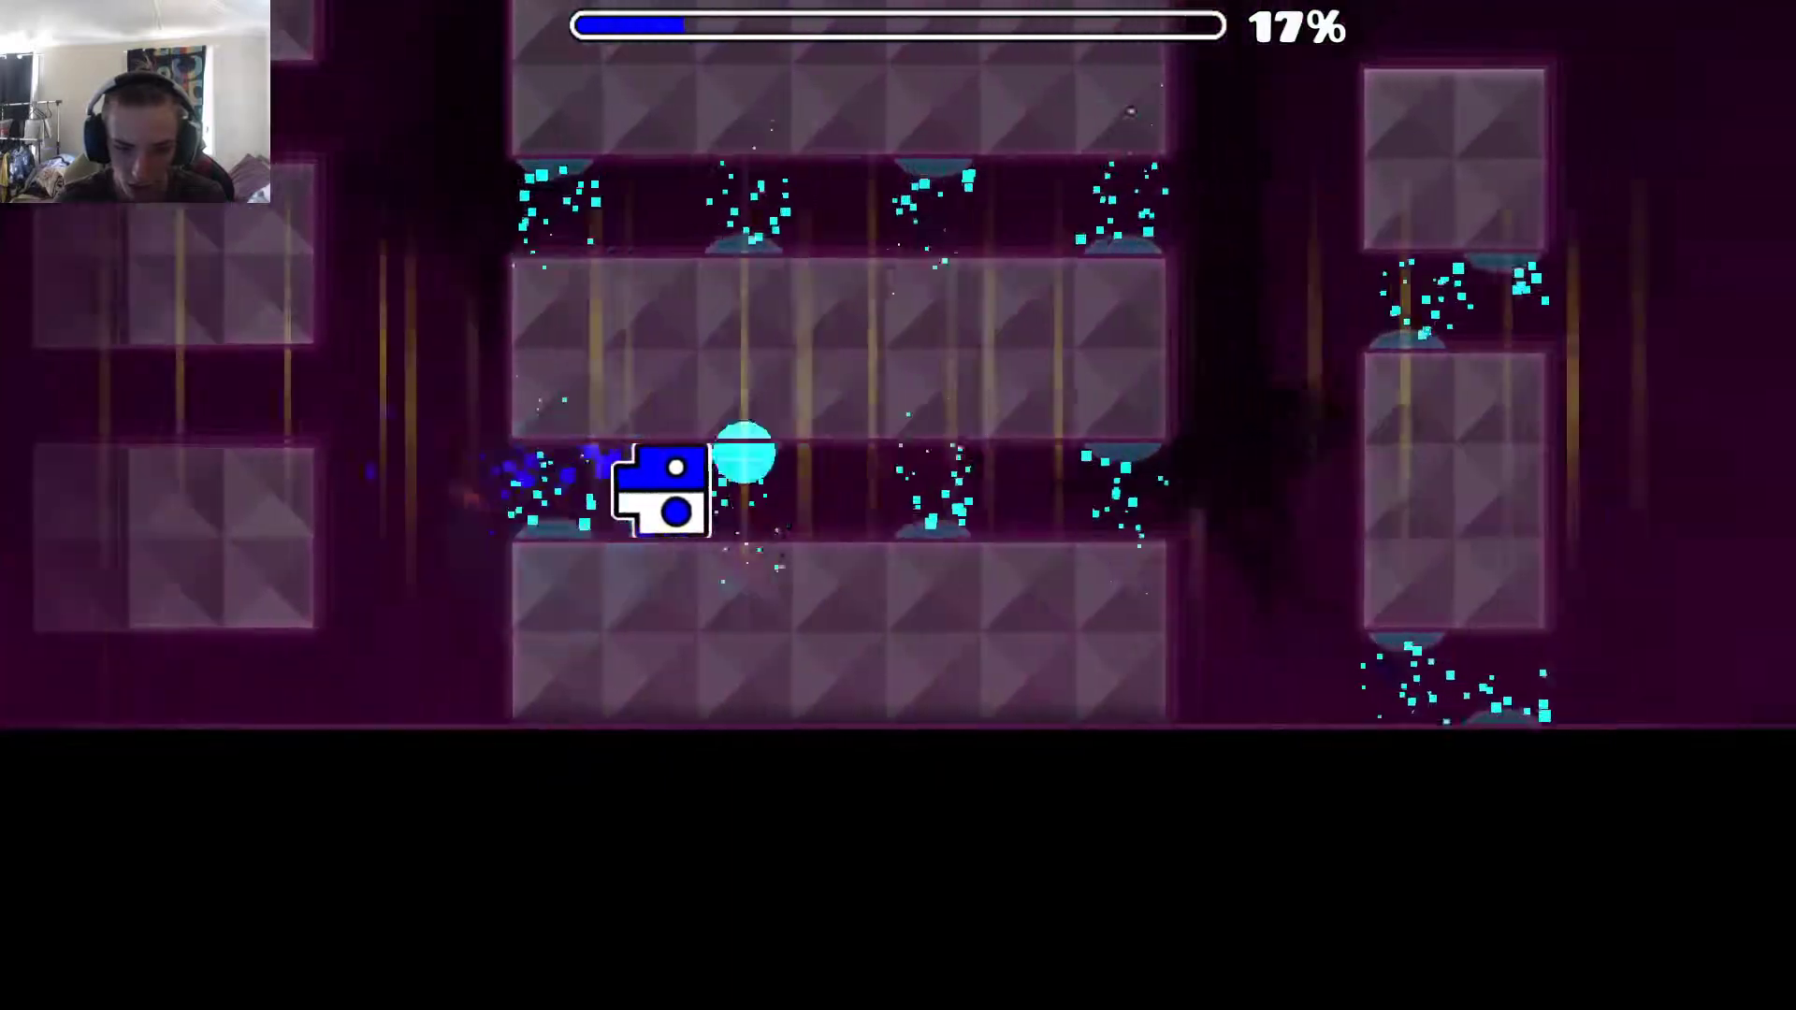
key(space)
key(space)
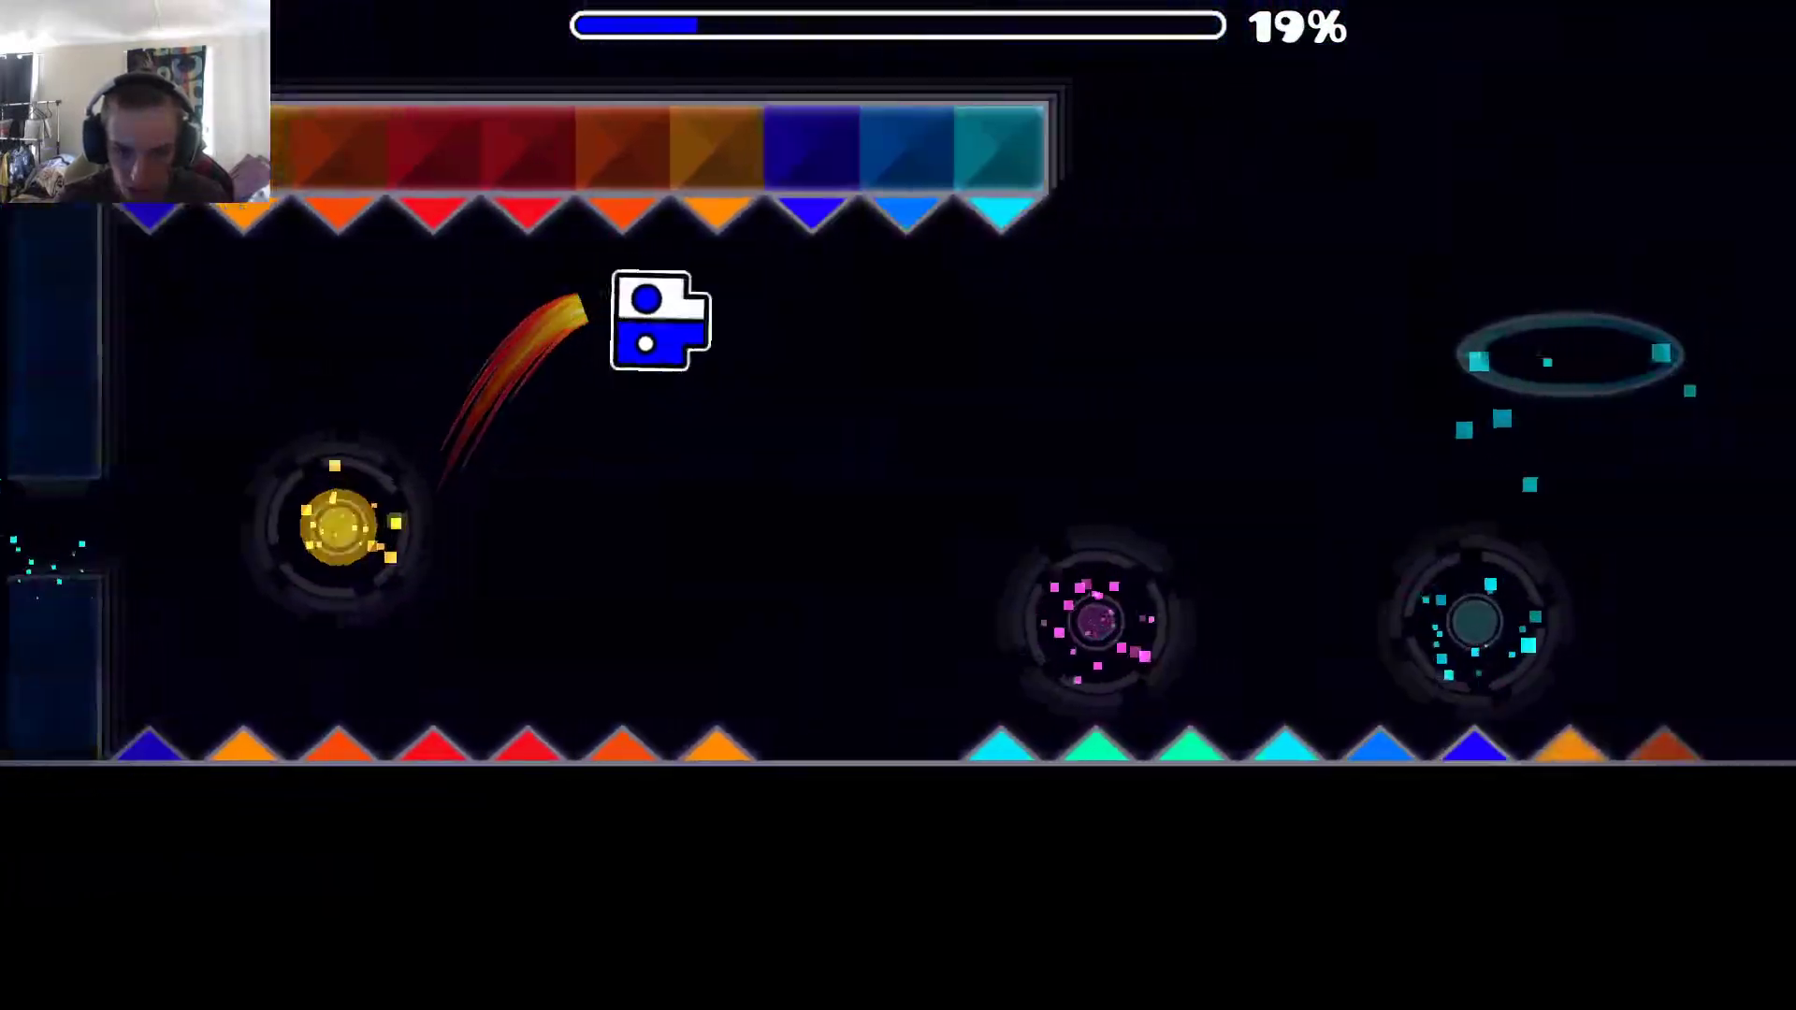
key(space)
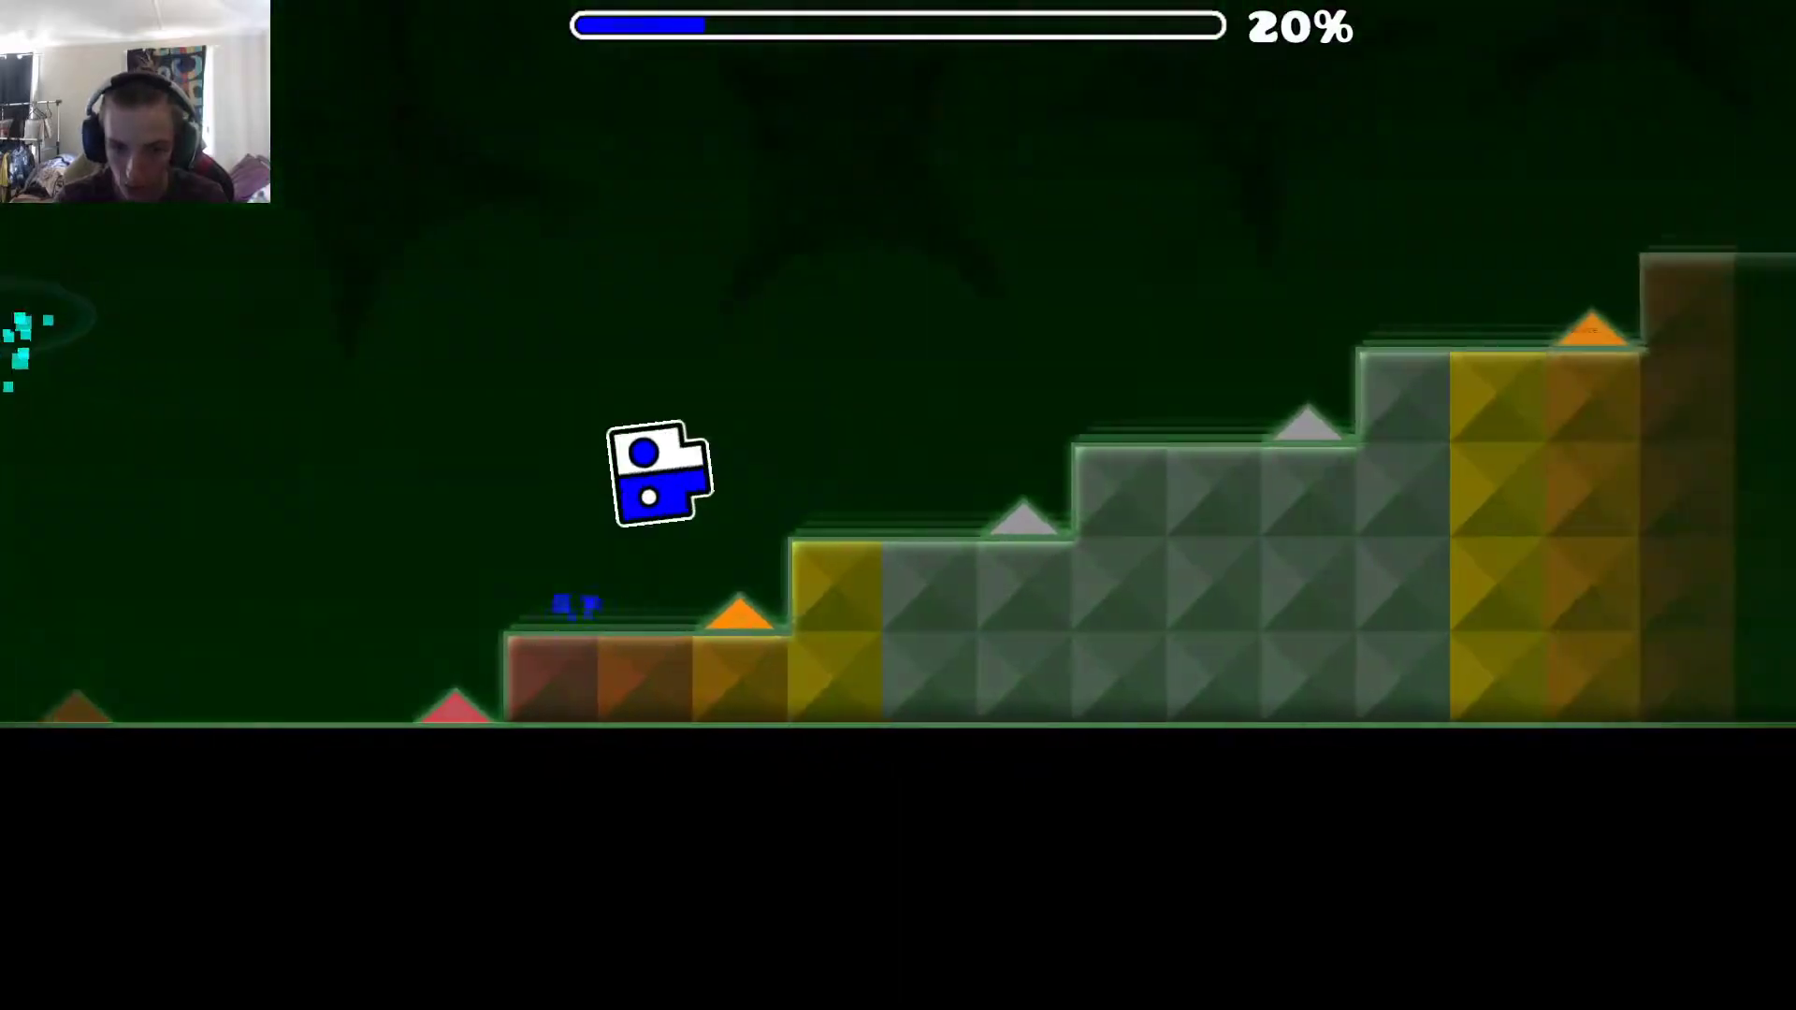
key(space)
key(space)
key(space)
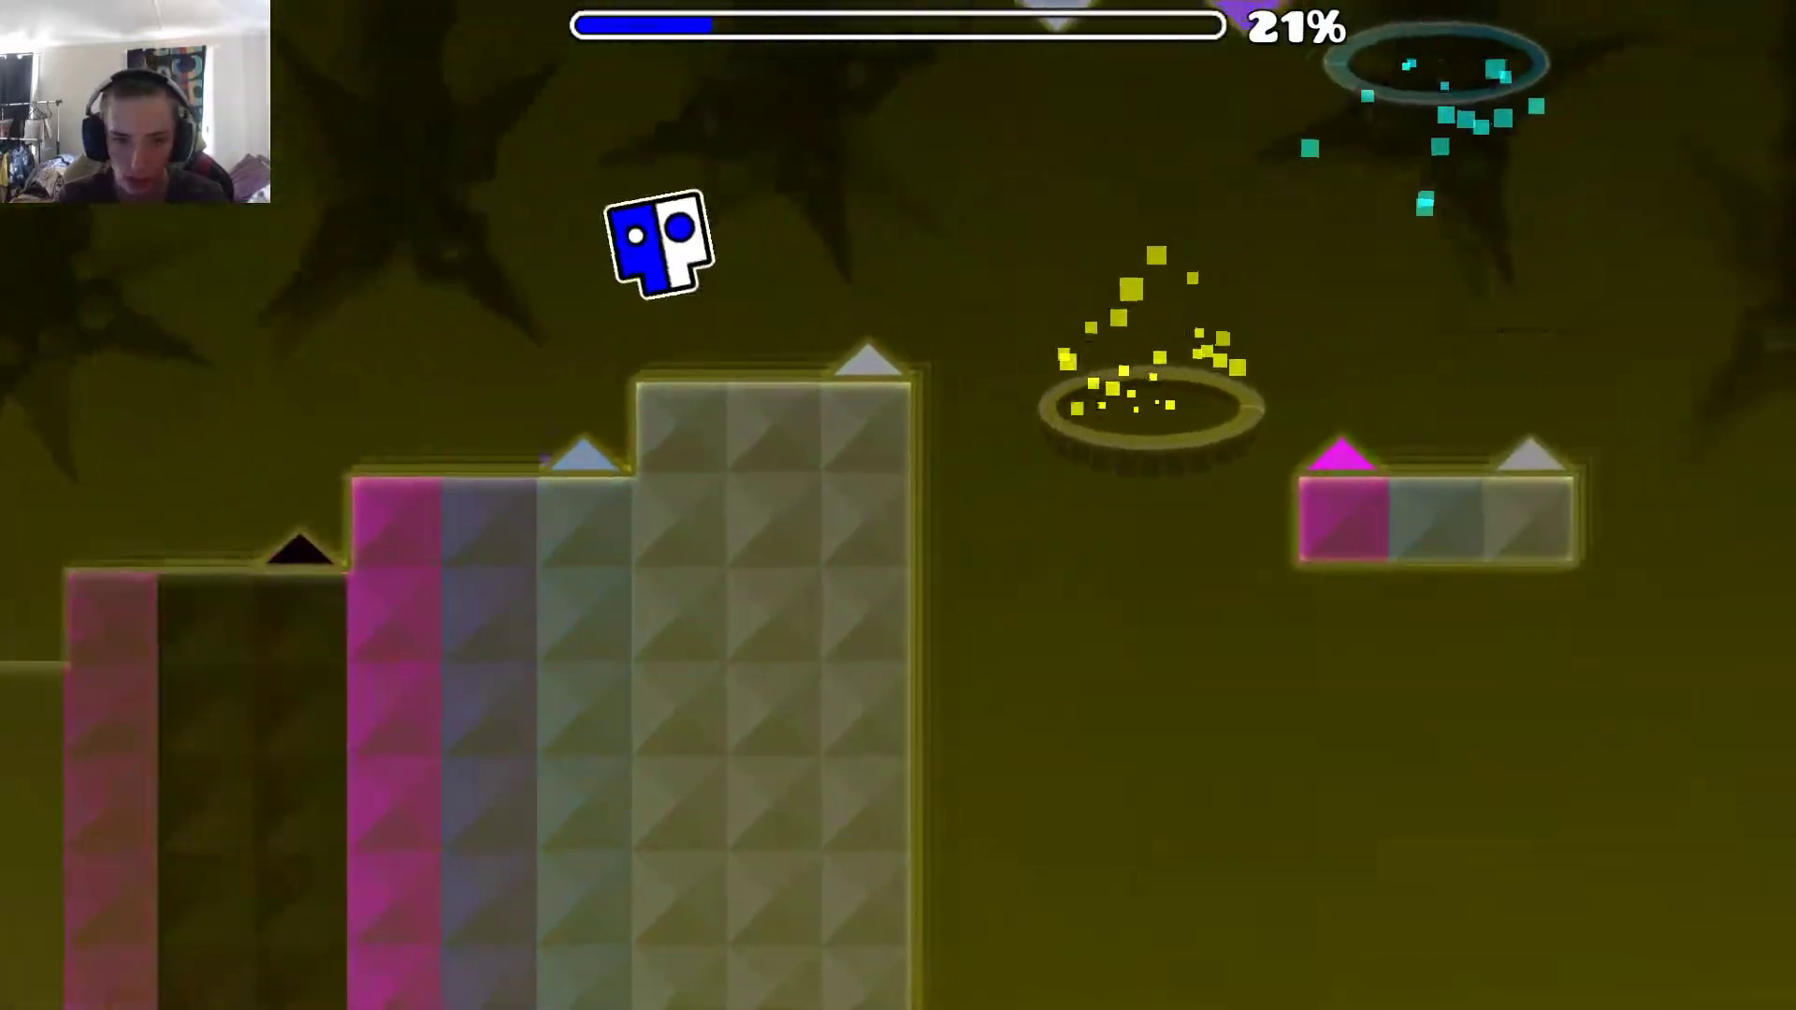
key(space)
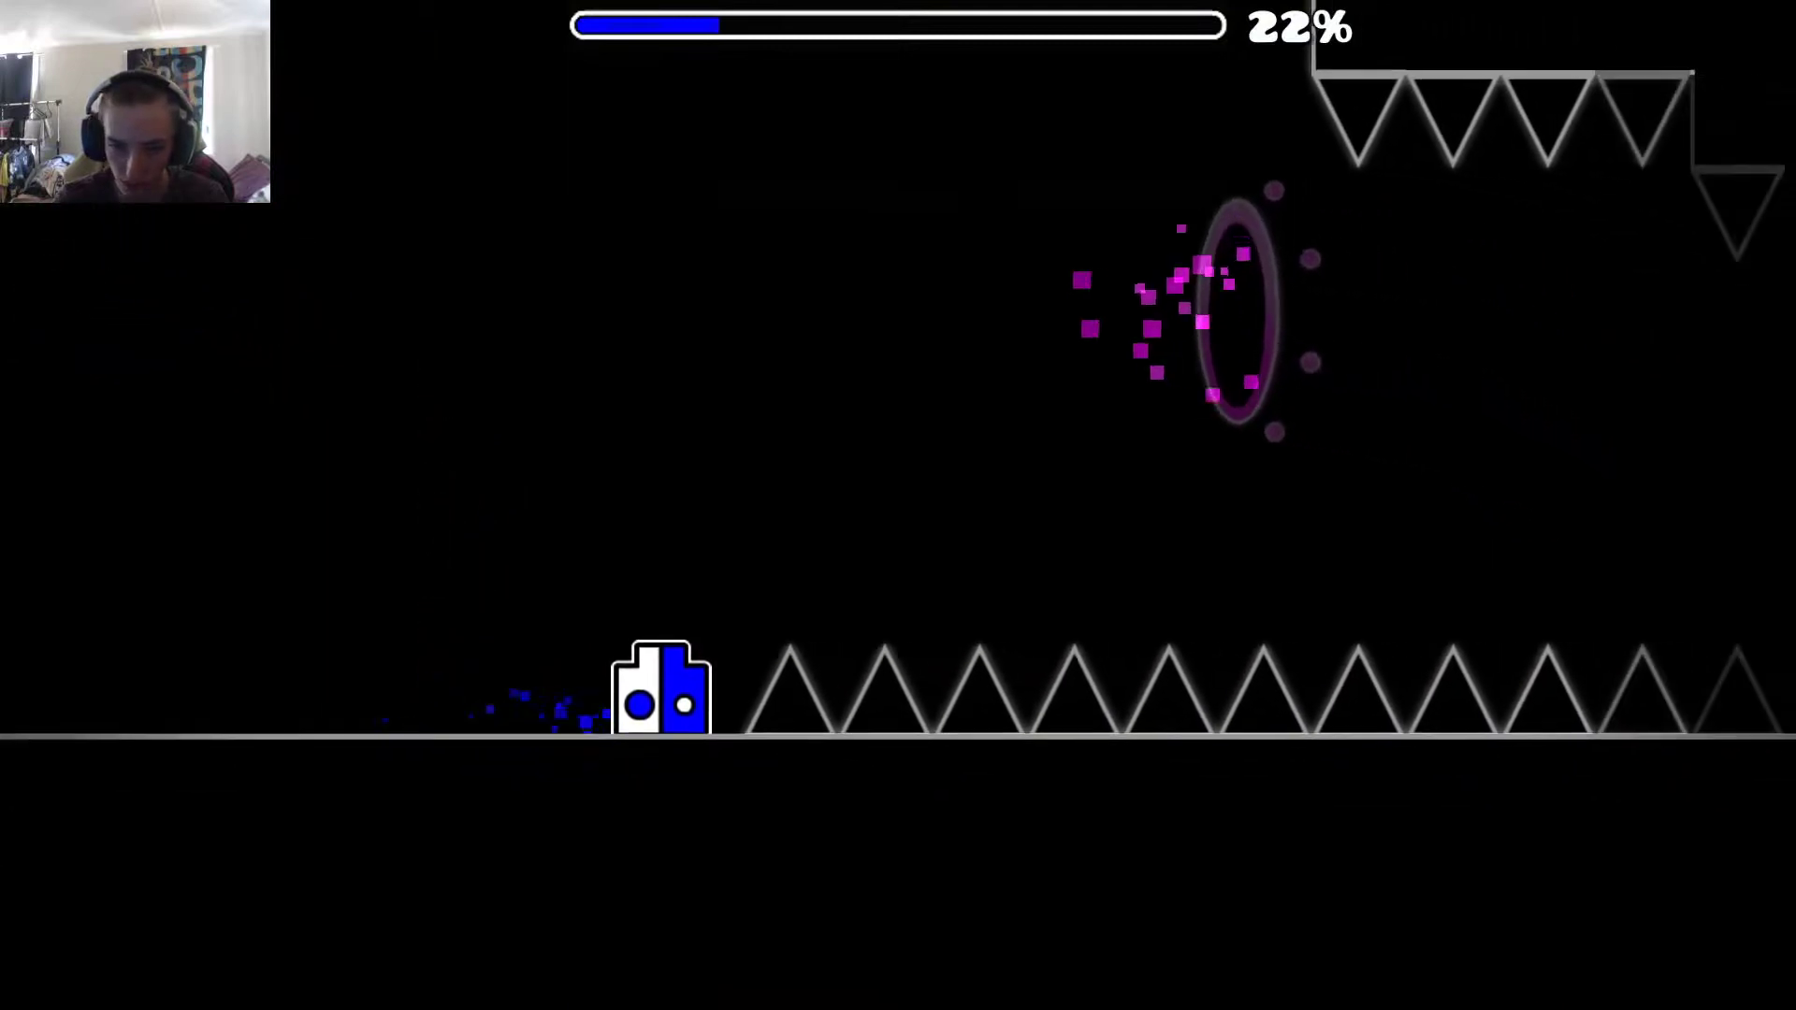
Step: Clear the long spike row and fly the ship through the spiked corridor and ring portals
key(space)
key(space)
key(space)
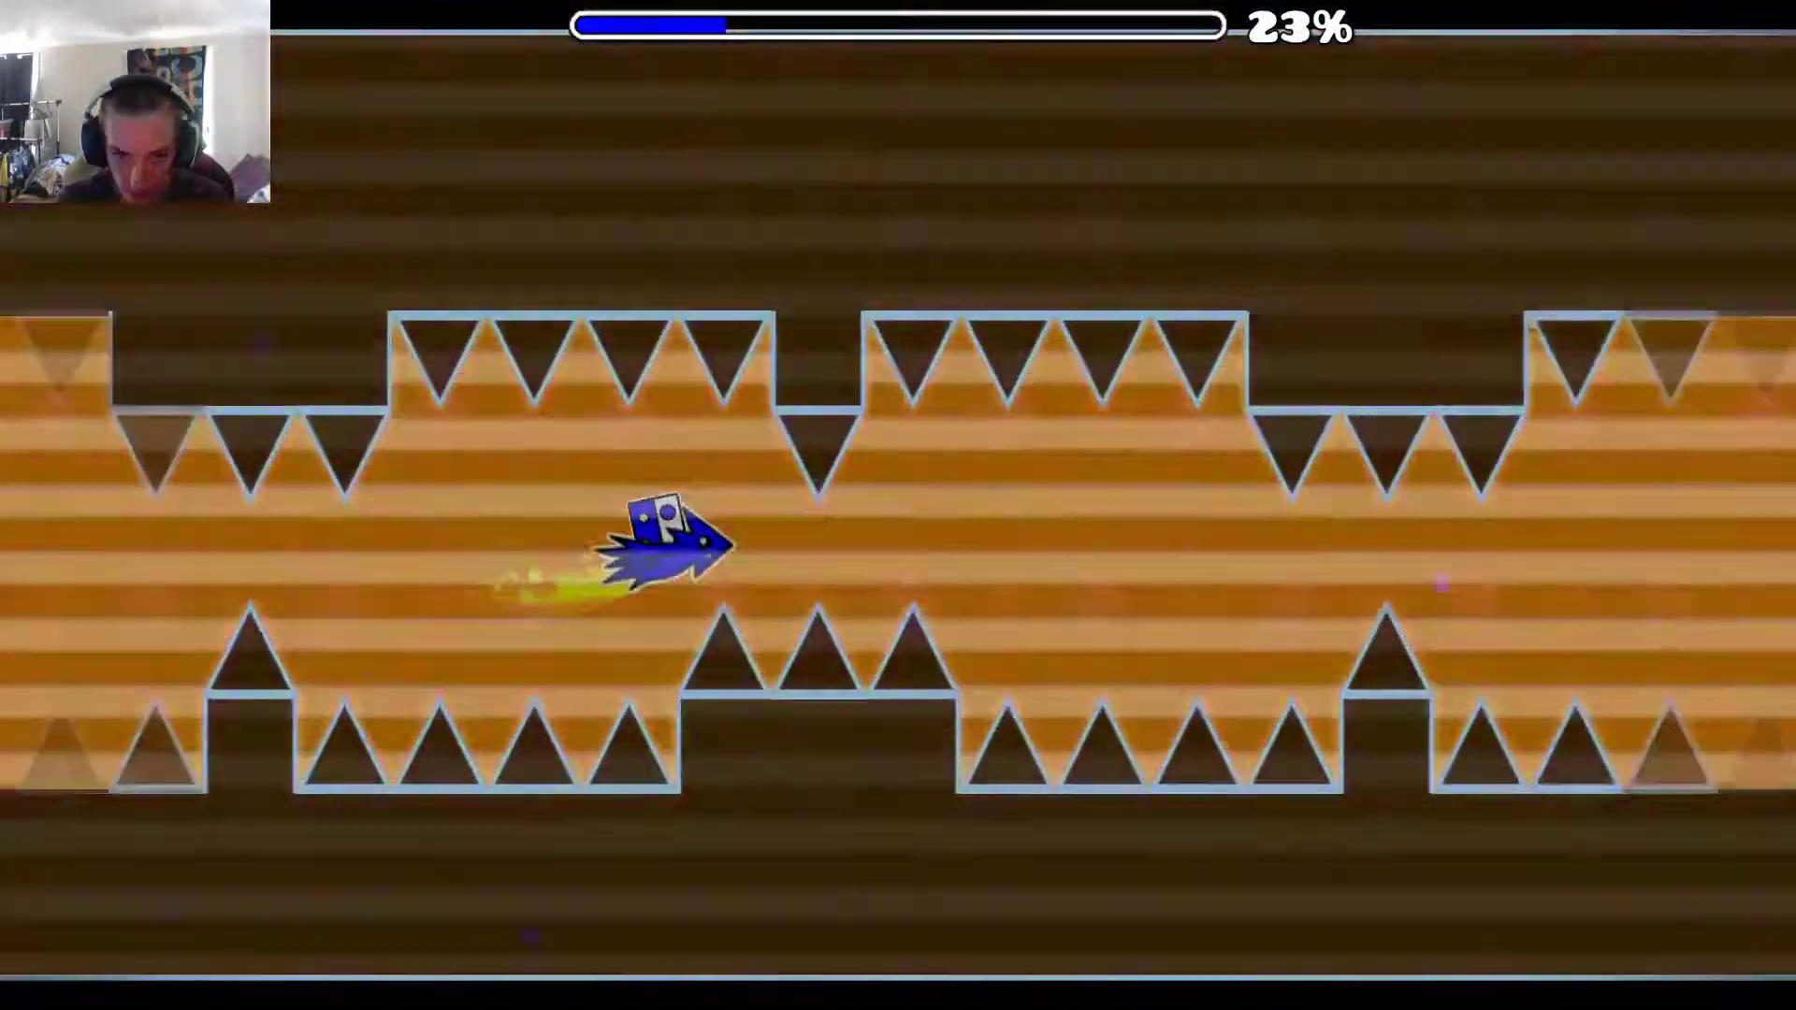
key(space)
key(space)
key(space)
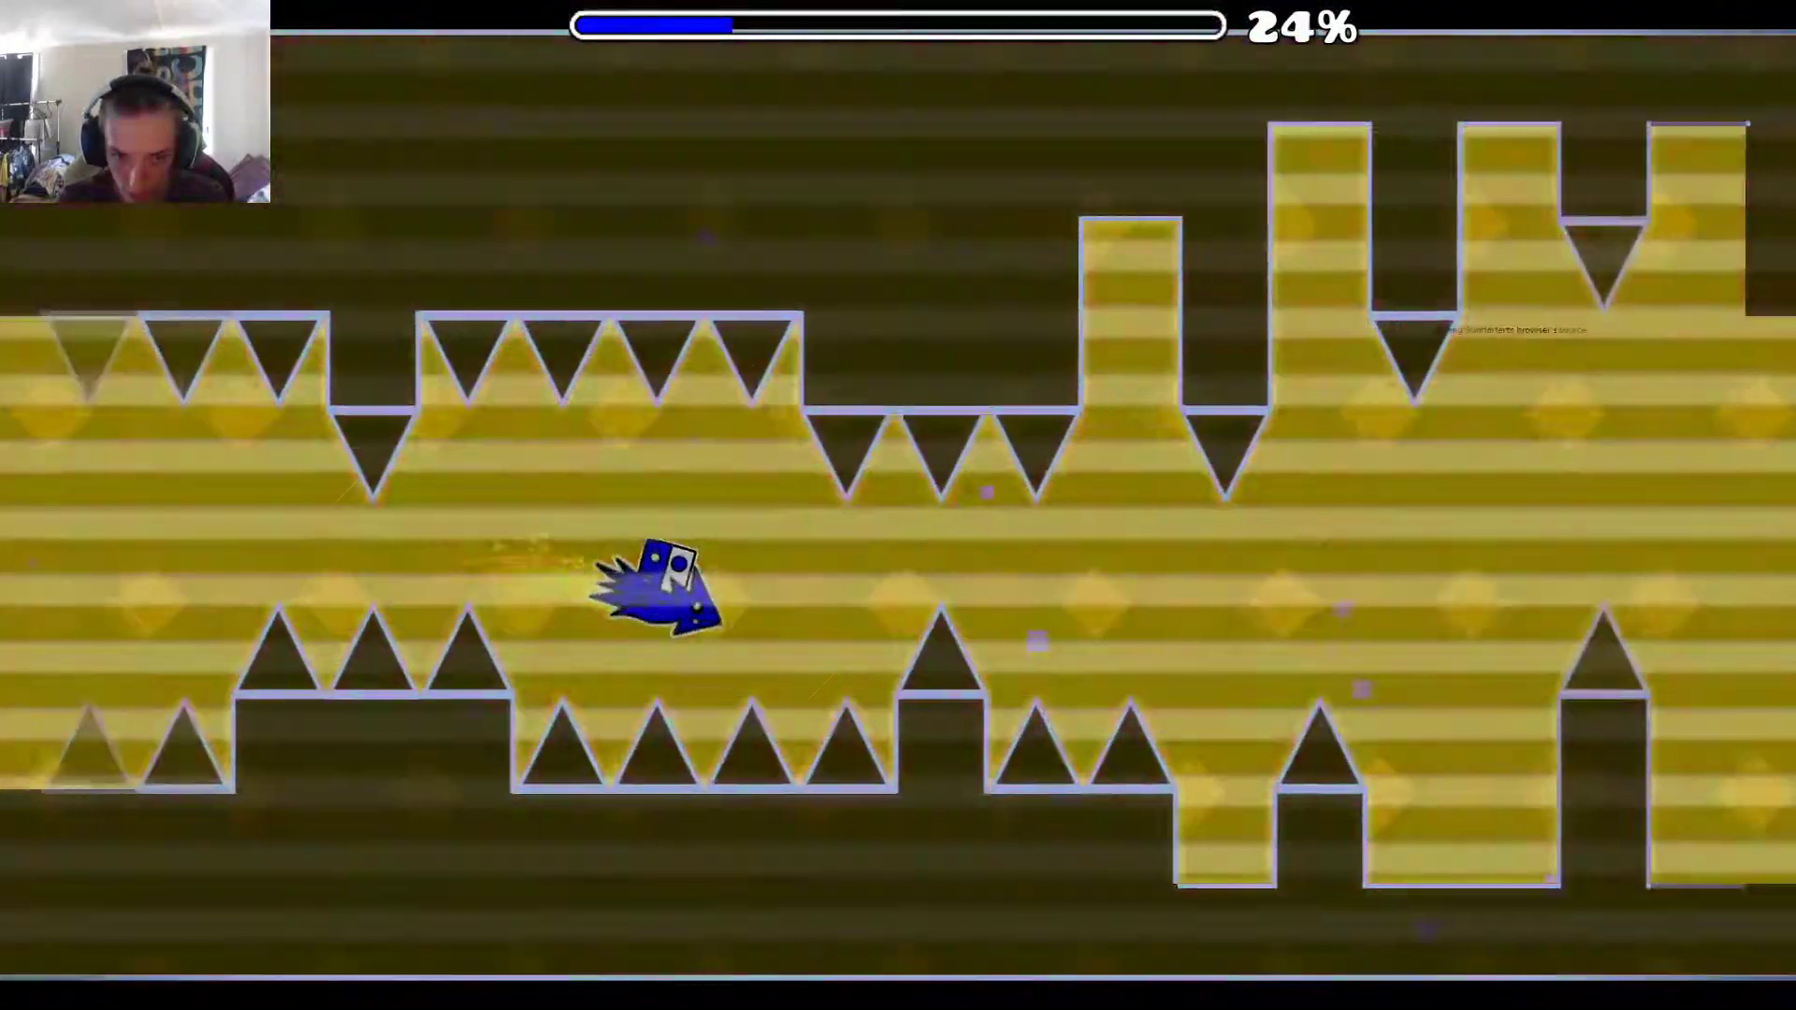
key(space)
key(space)
key(space)
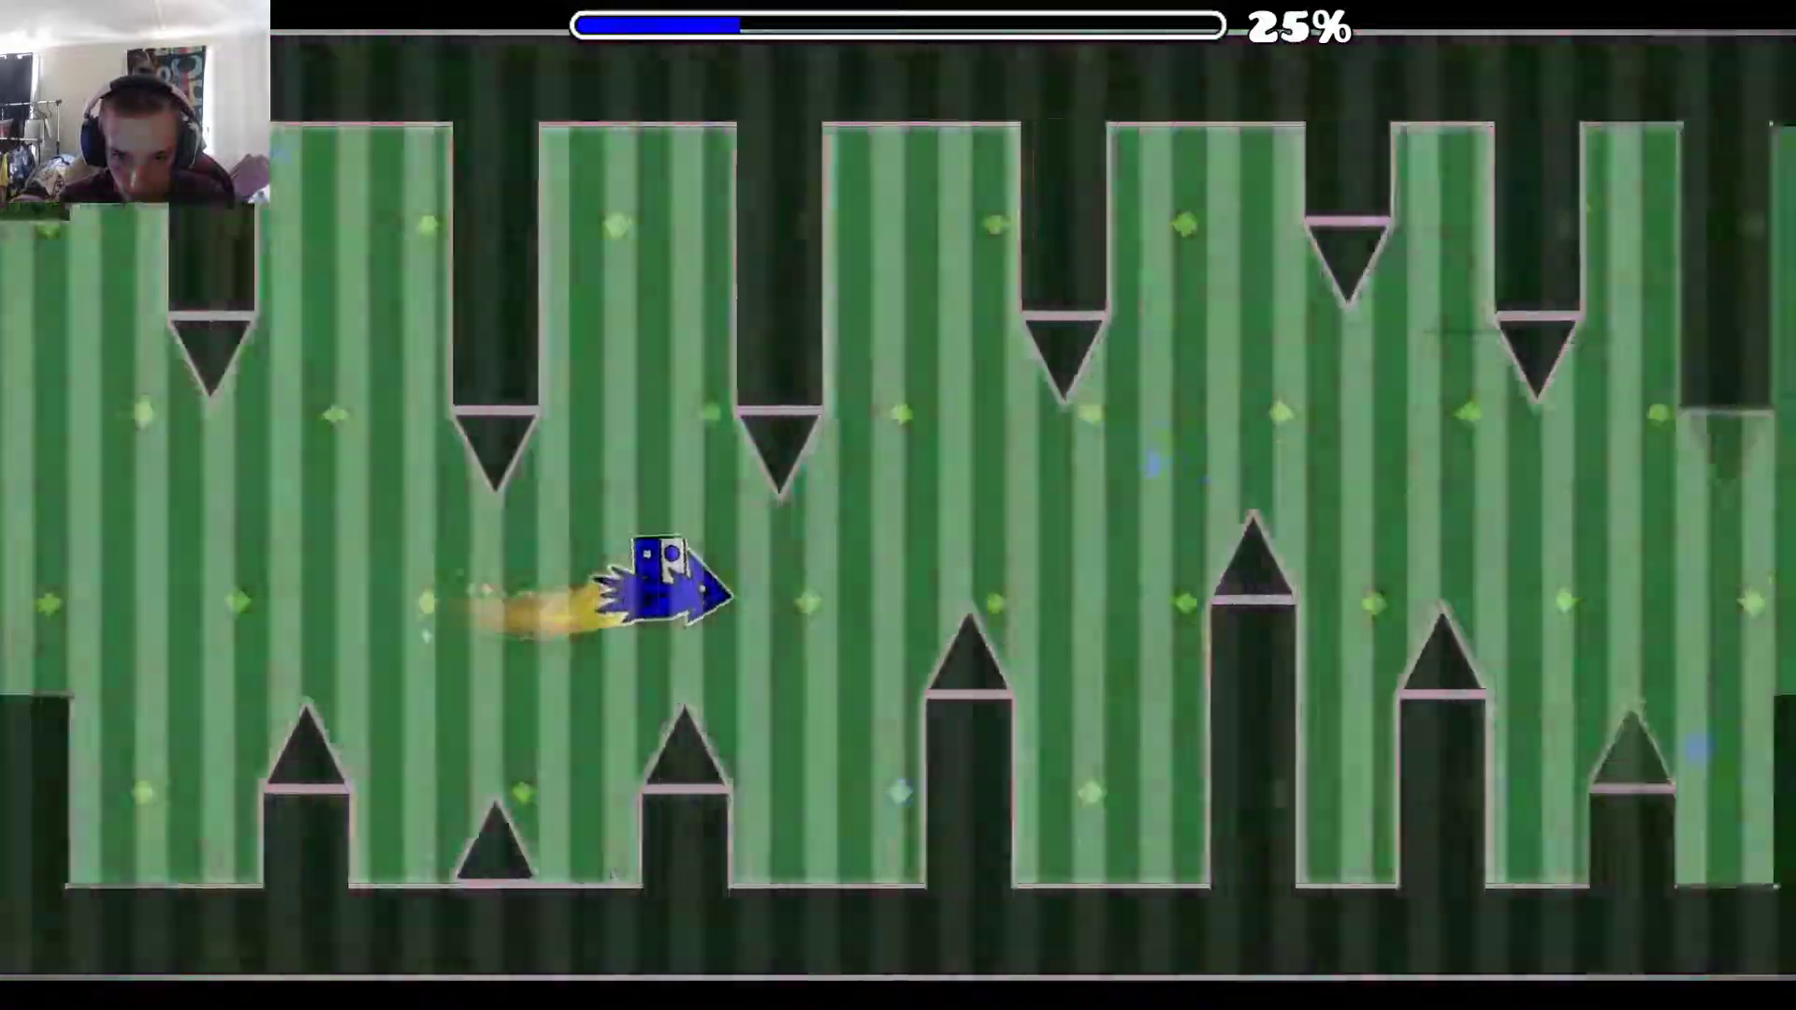
key(space)
key(space)
key(space)
key(space)
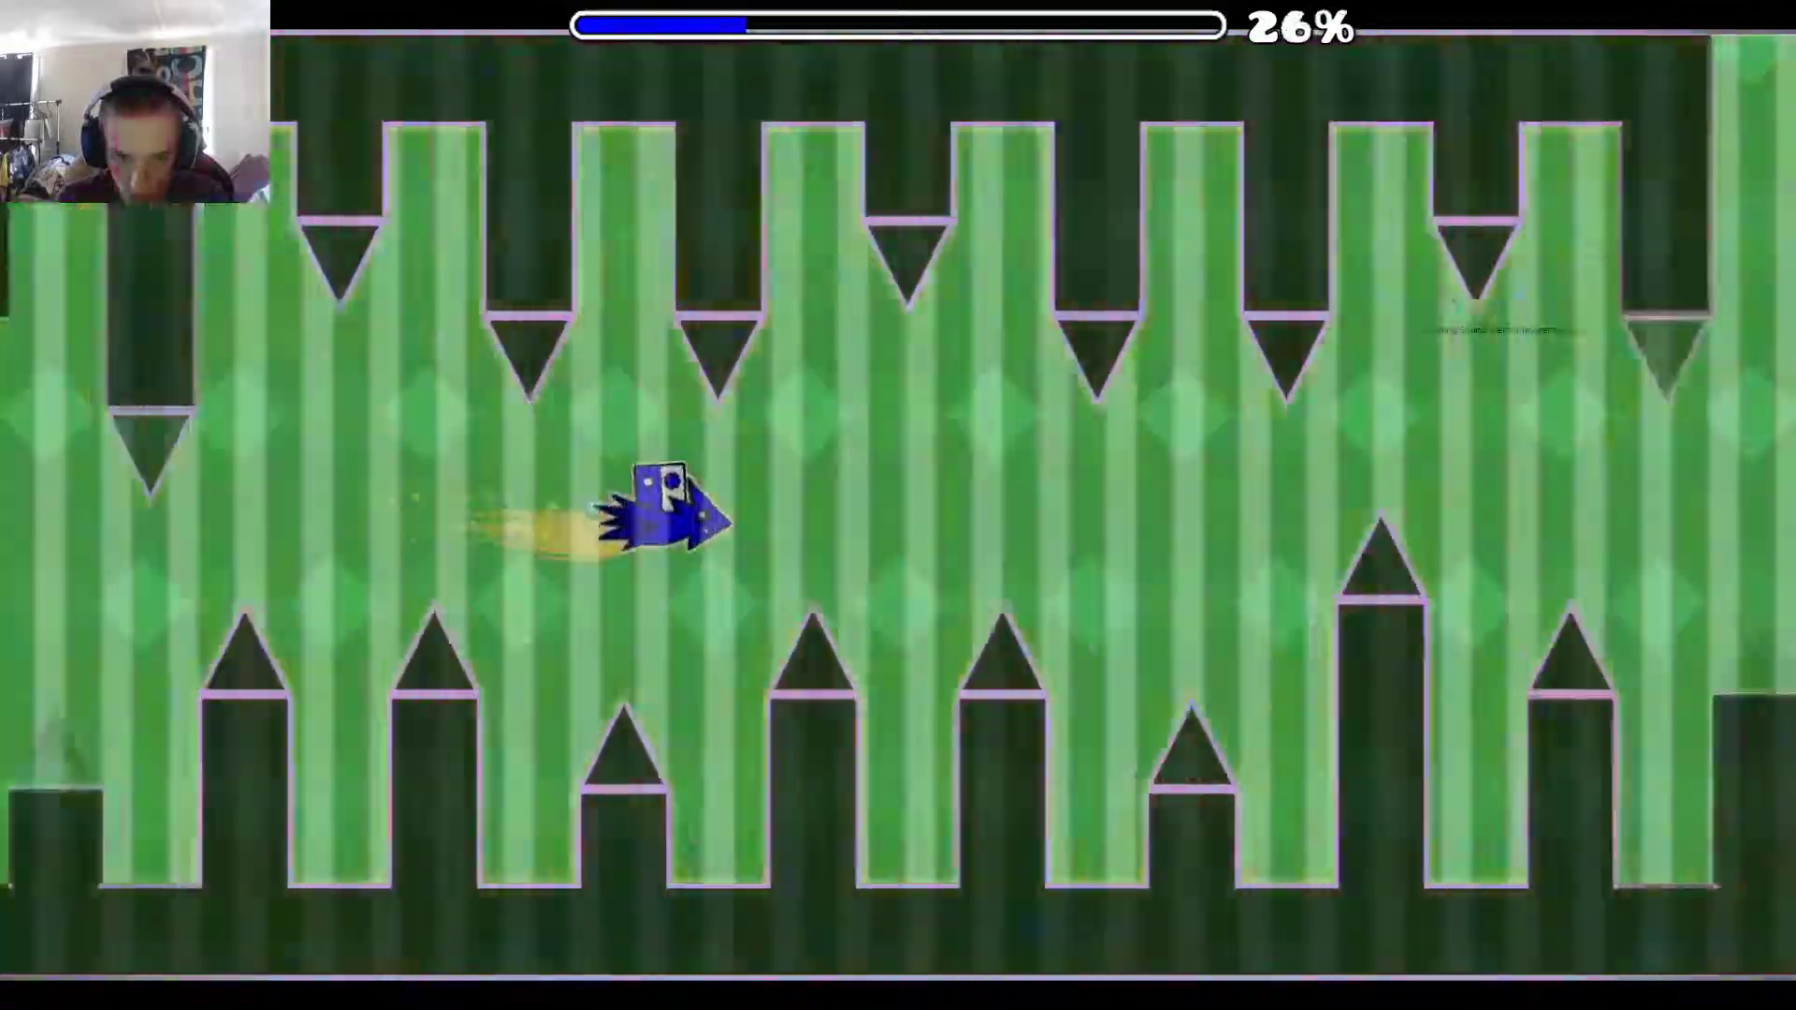
key(space)
key(space)
key(space)
key(space)
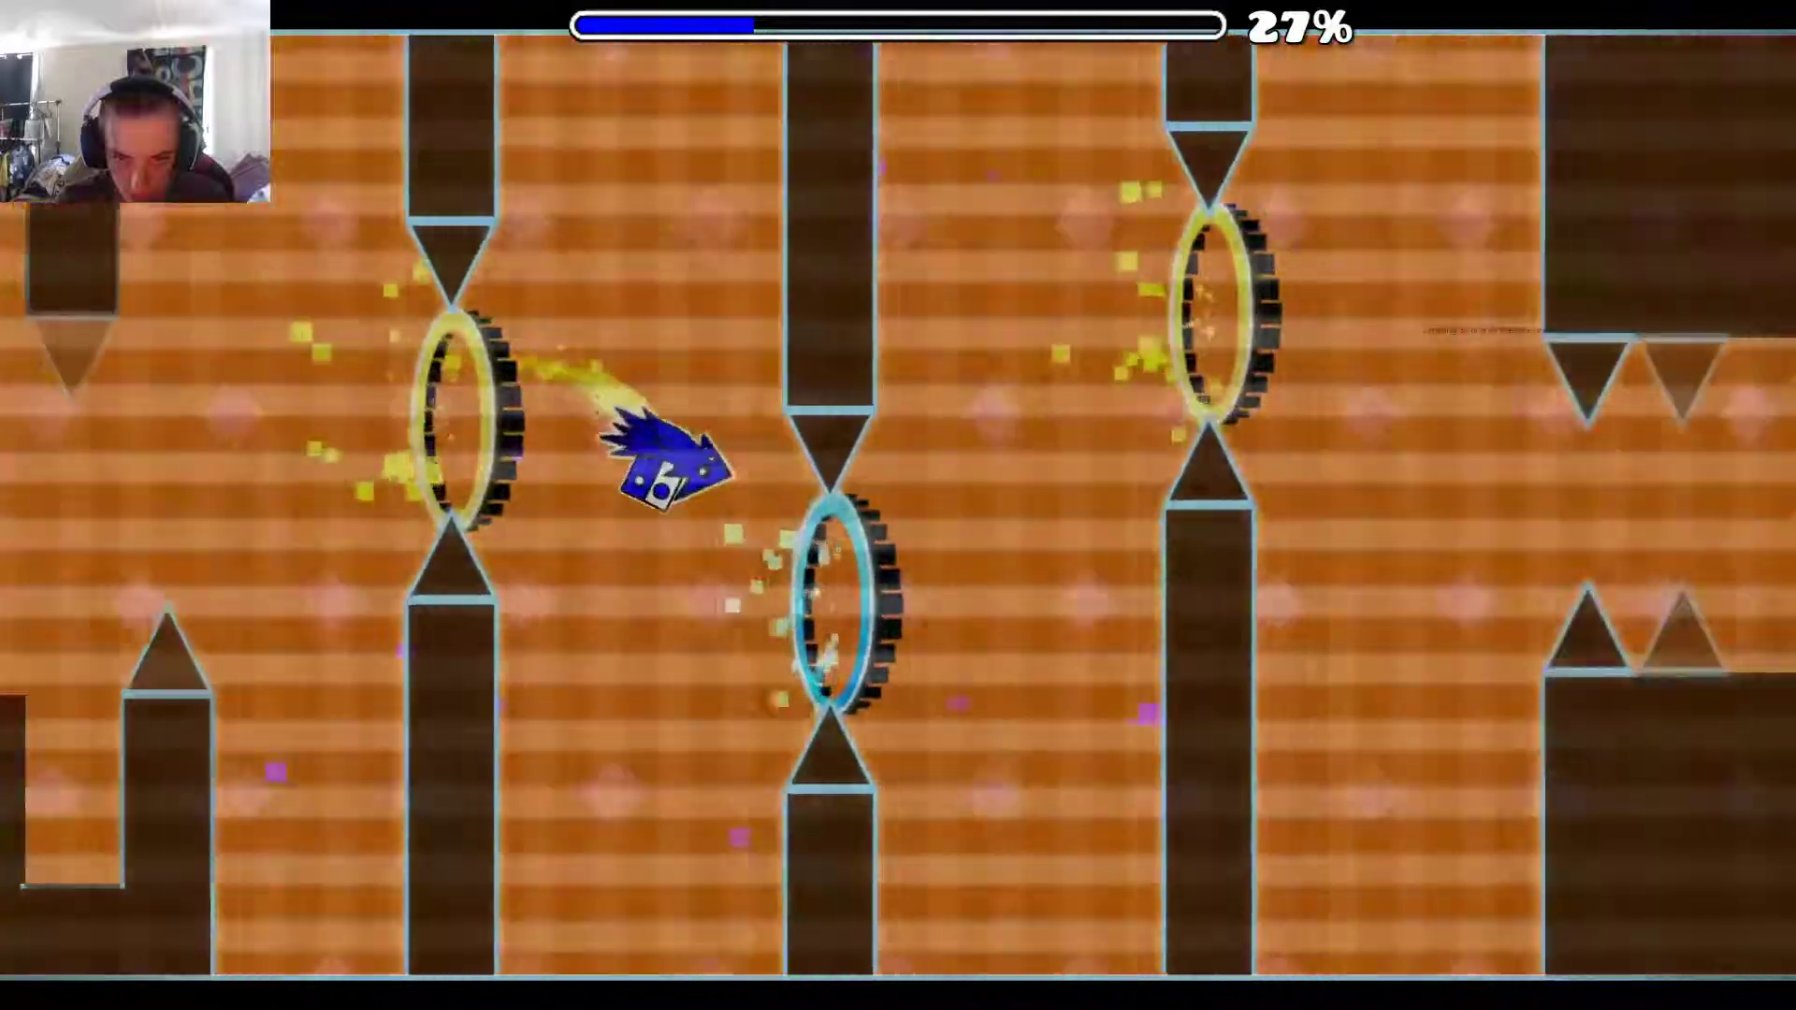
key(space)
key(space)
key(space)
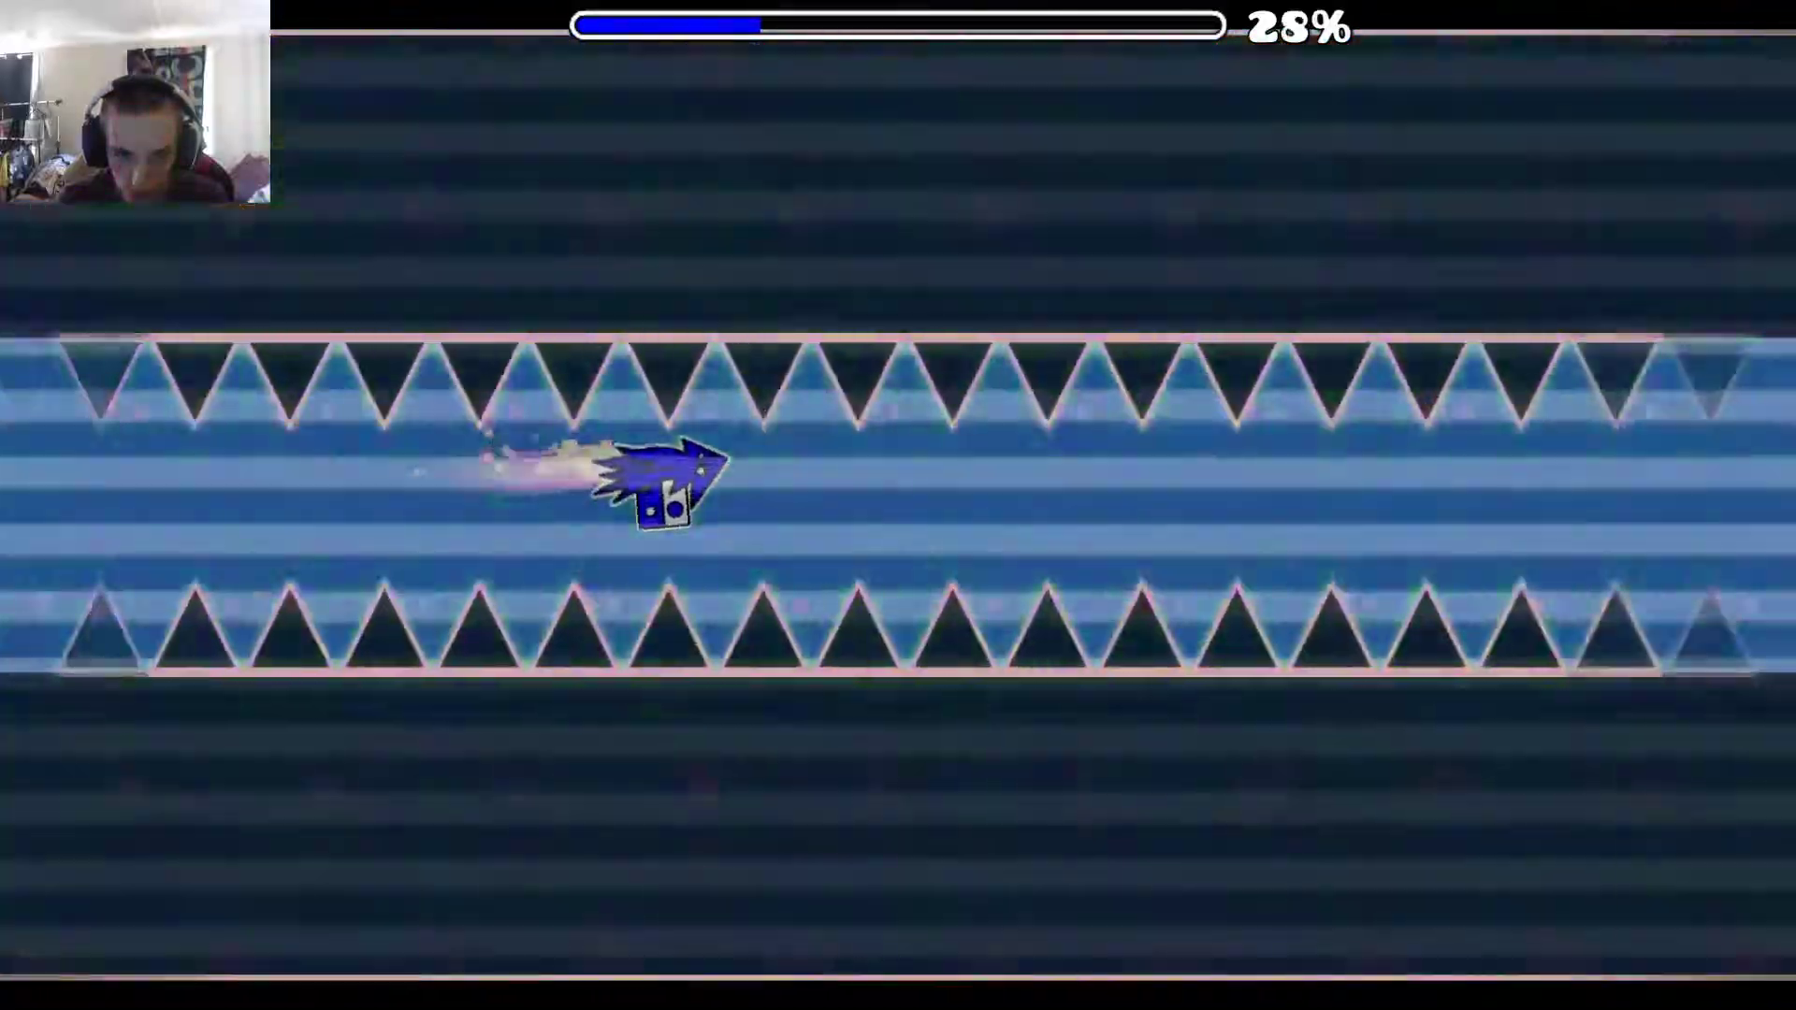
Step: Steer the ship through portal gaps, zigzag spikes and the orange spike corridor
key(space)
key(space)
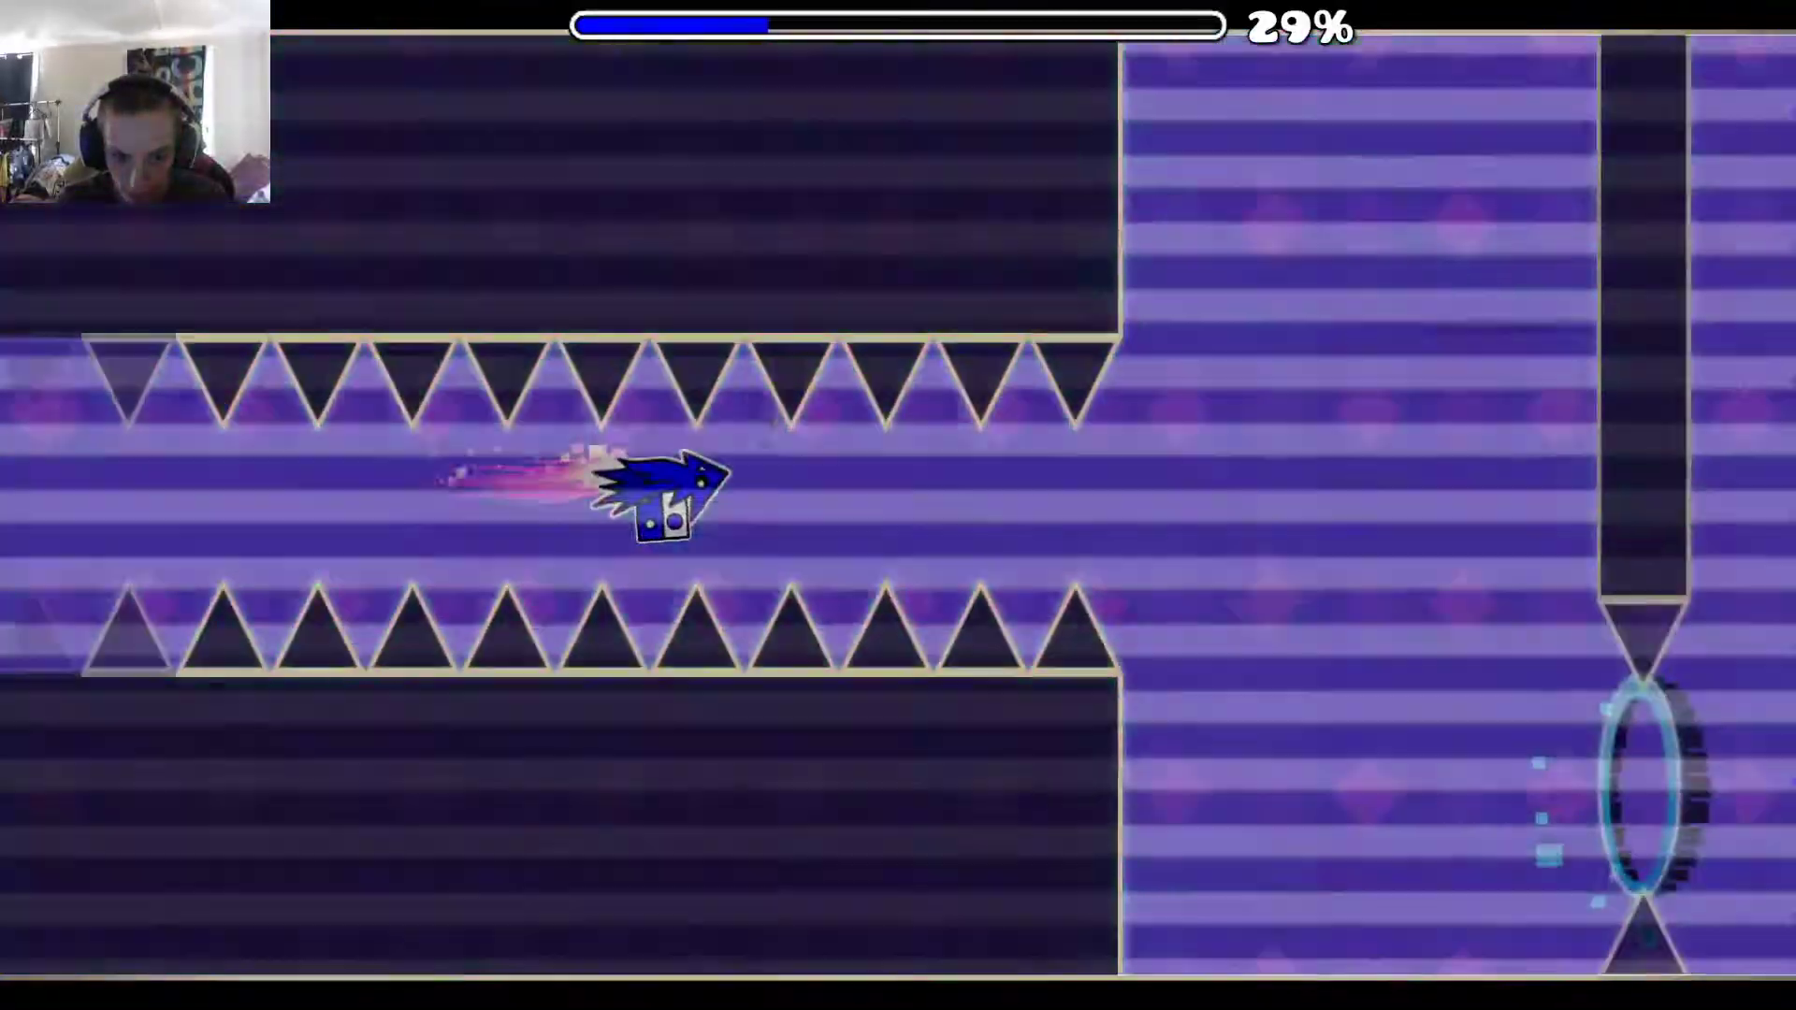
key(space)
key(space)
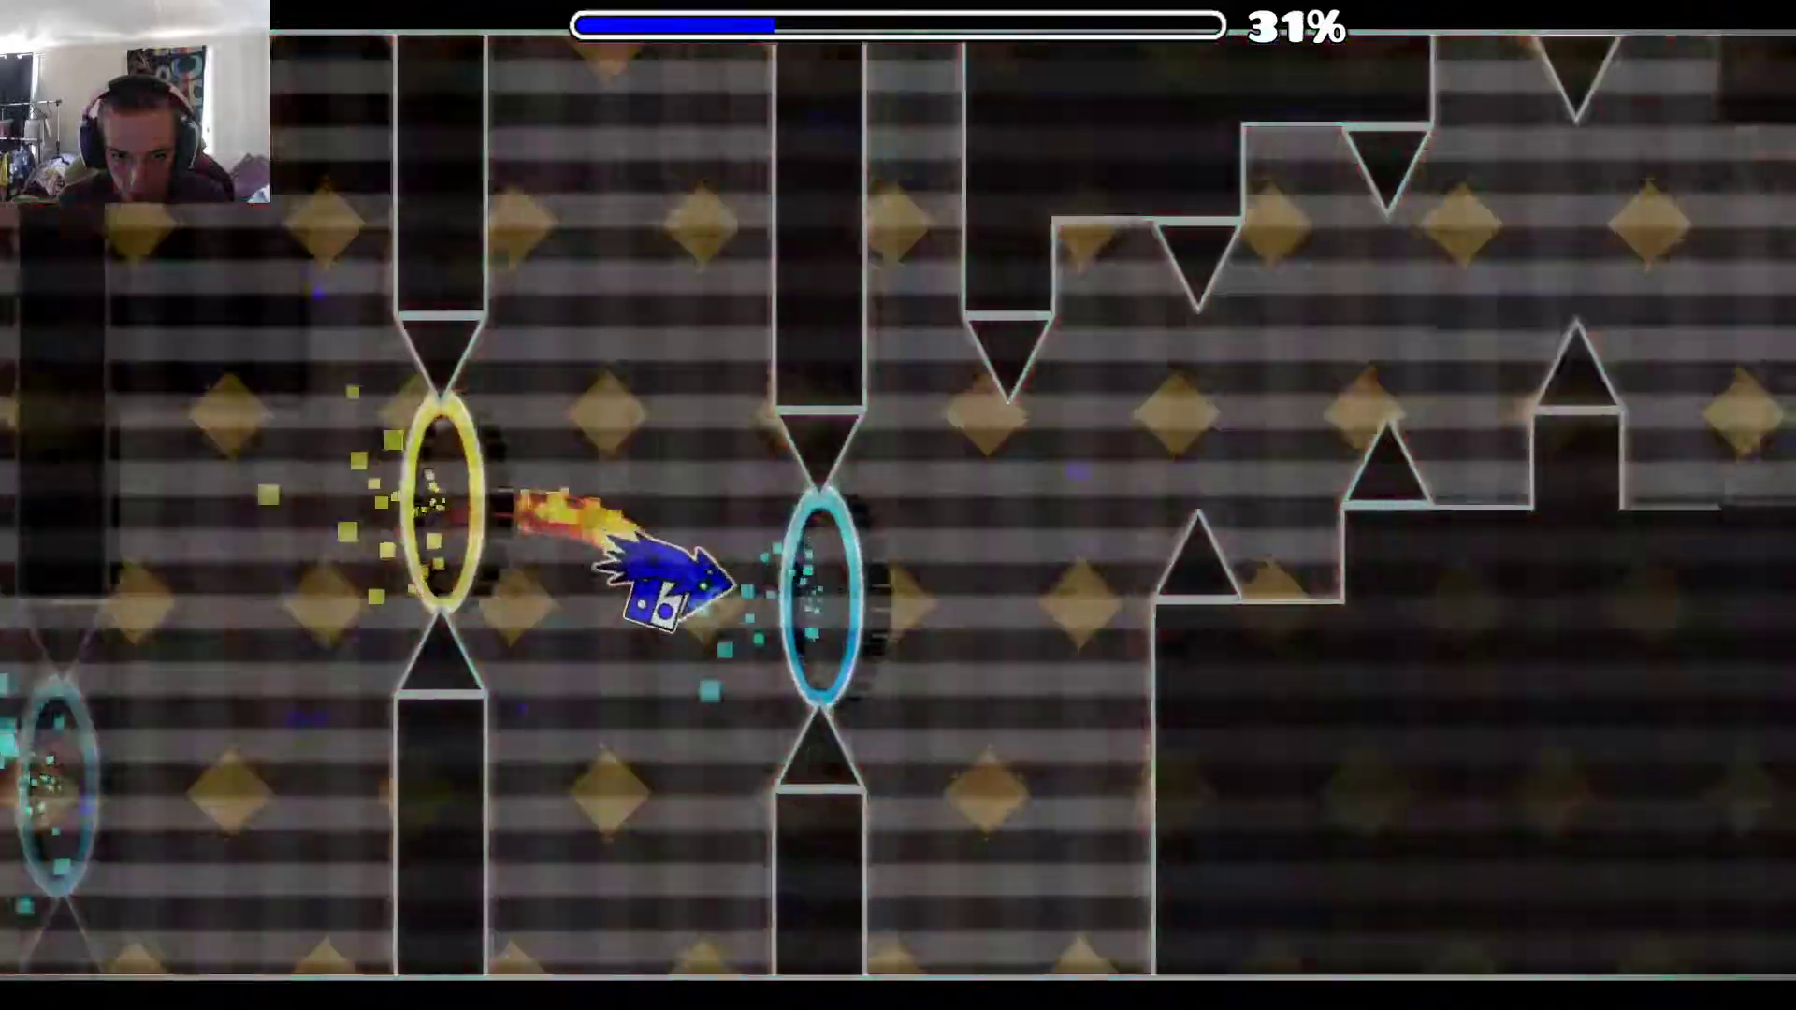
key(space)
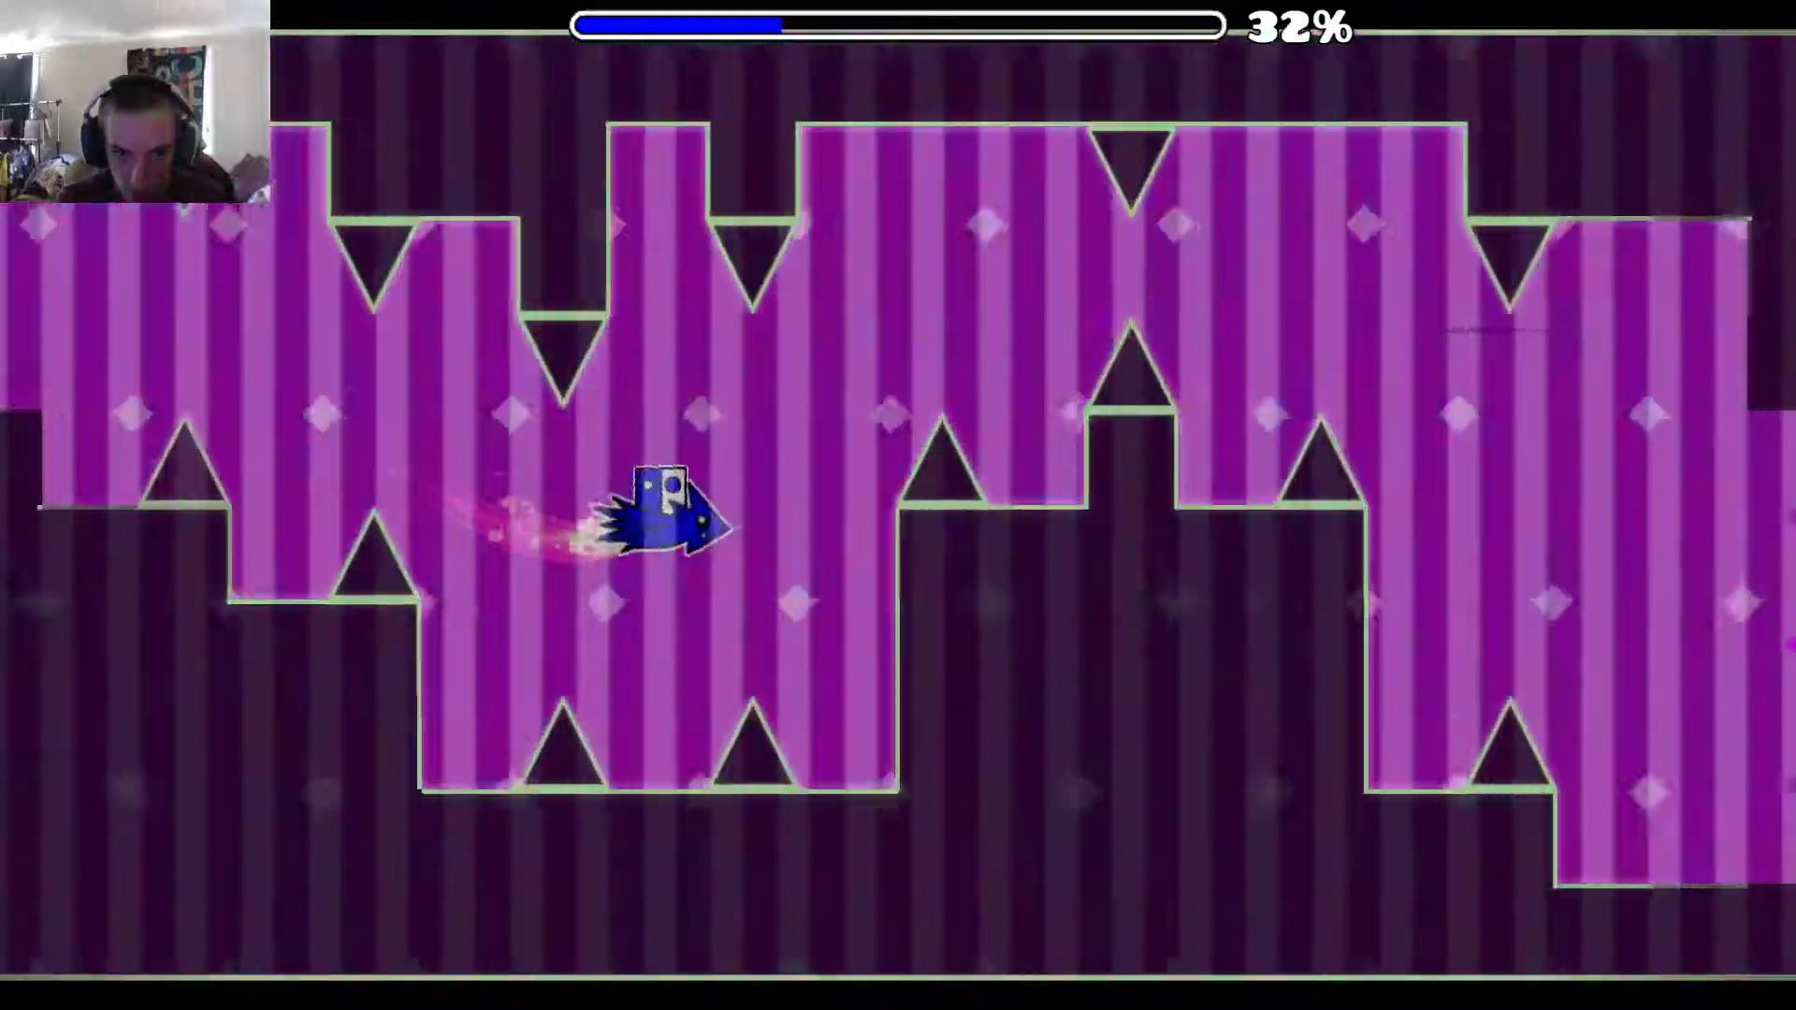
key(space)
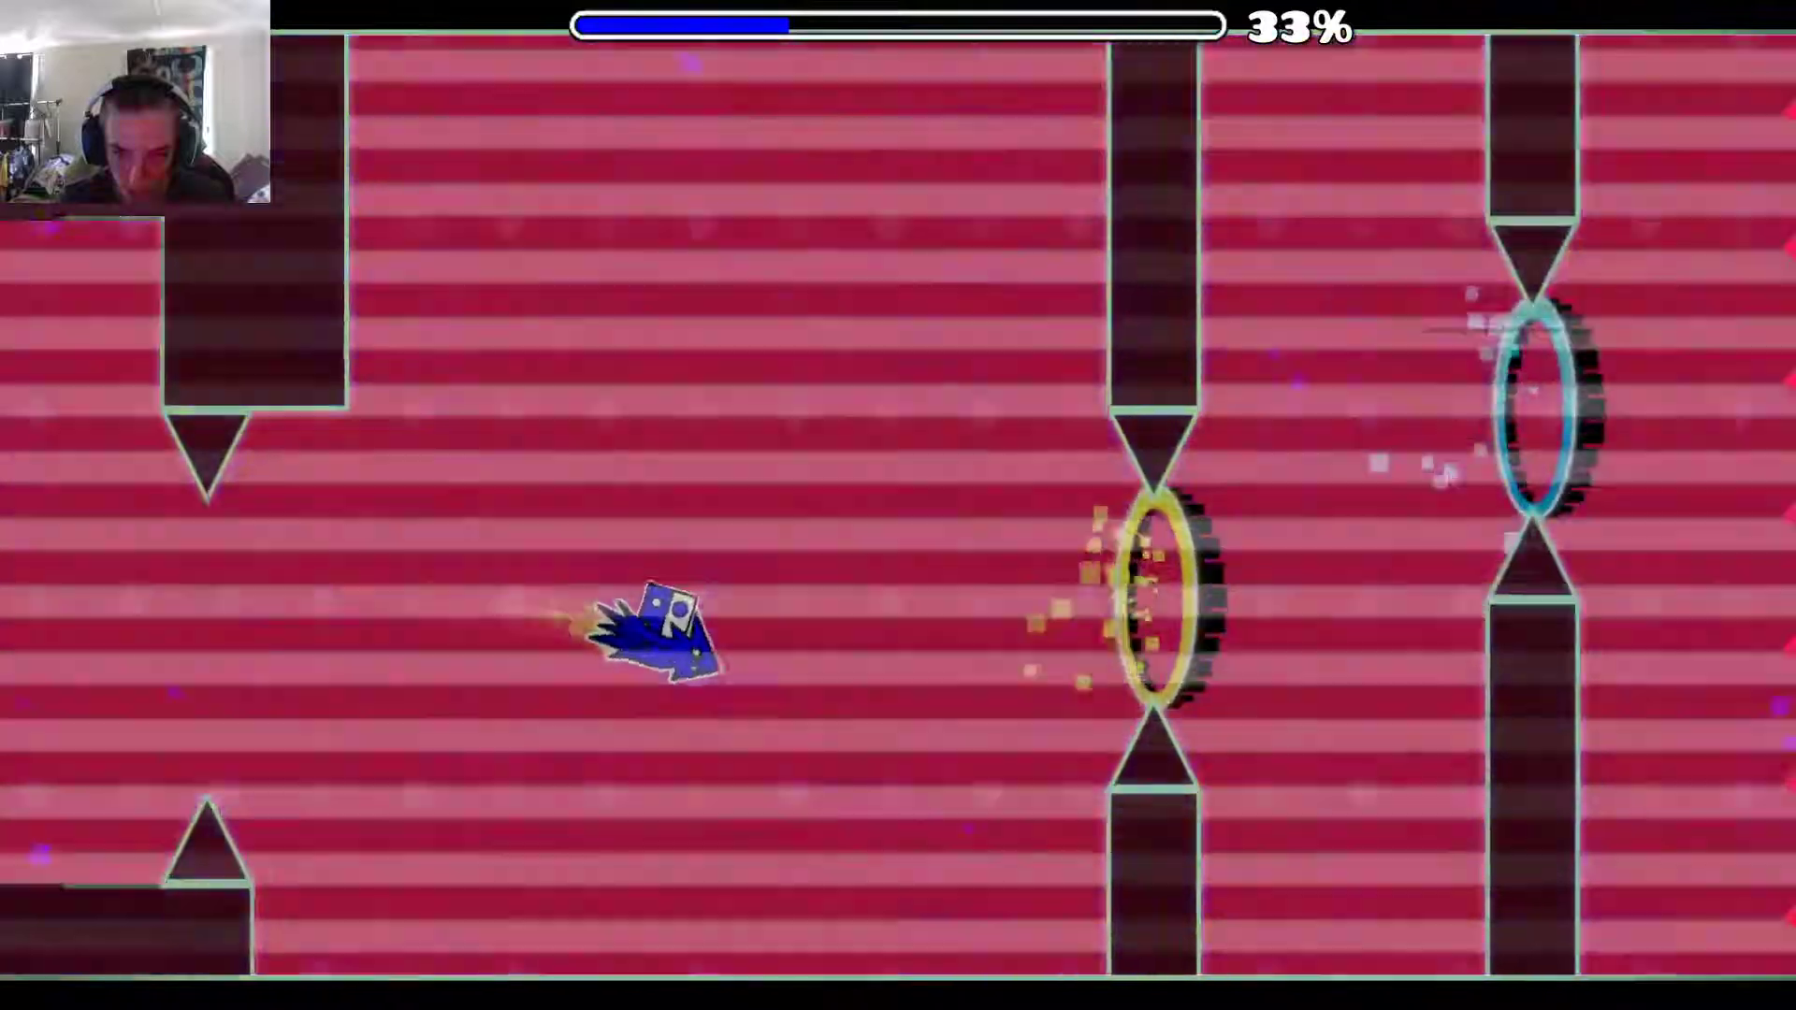
key(space)
key(space)
key(space)
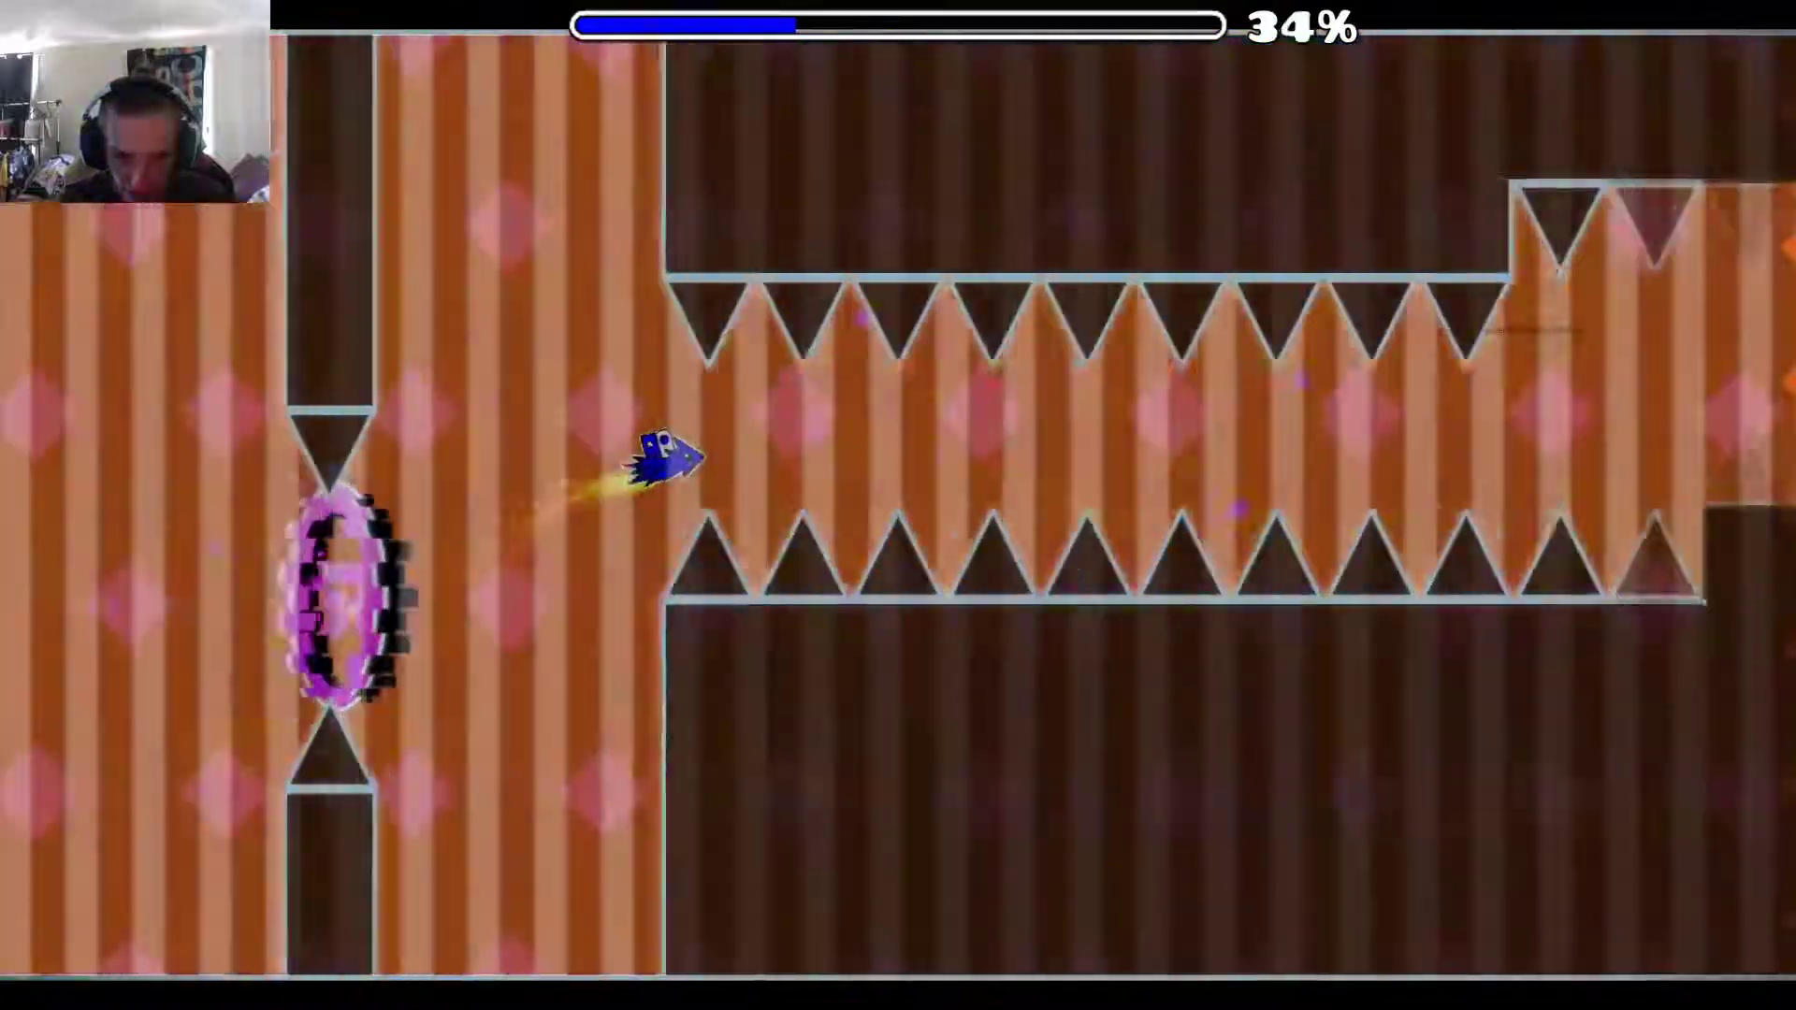
key(space)
key(space)
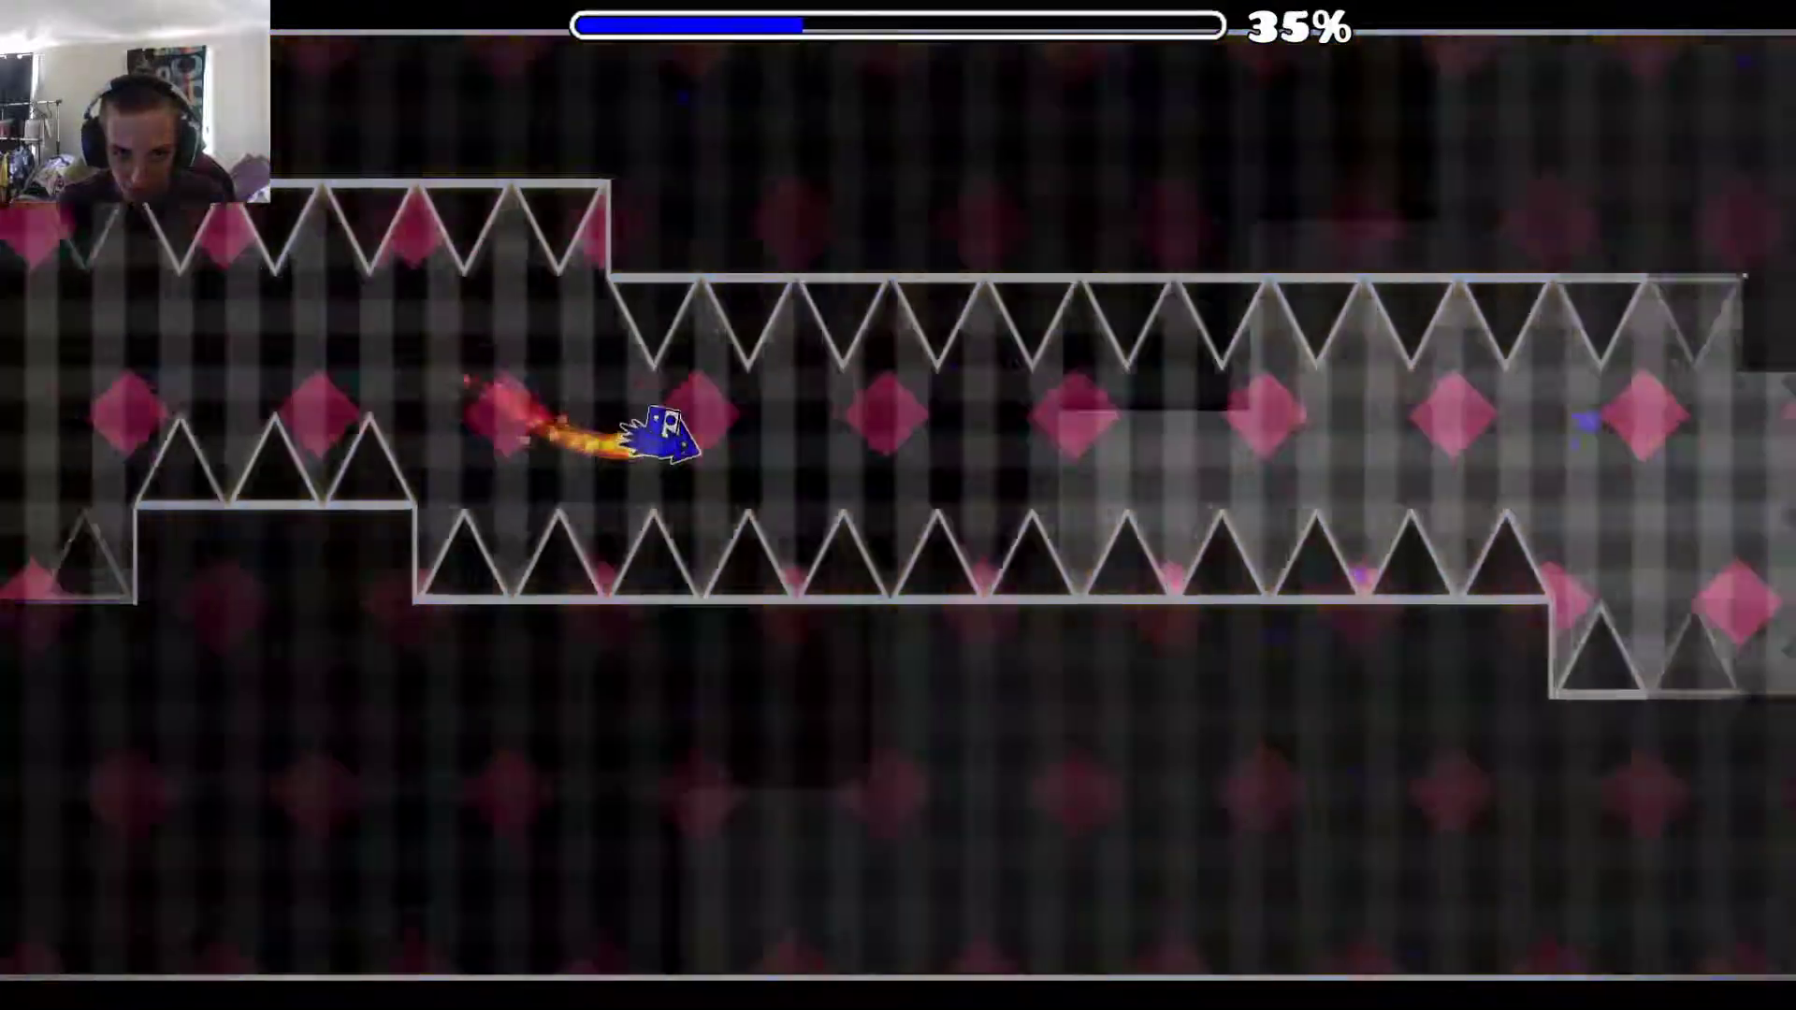
Step: Guide the ship down the descending corridor and along the rising staircase to 51%
key(space)
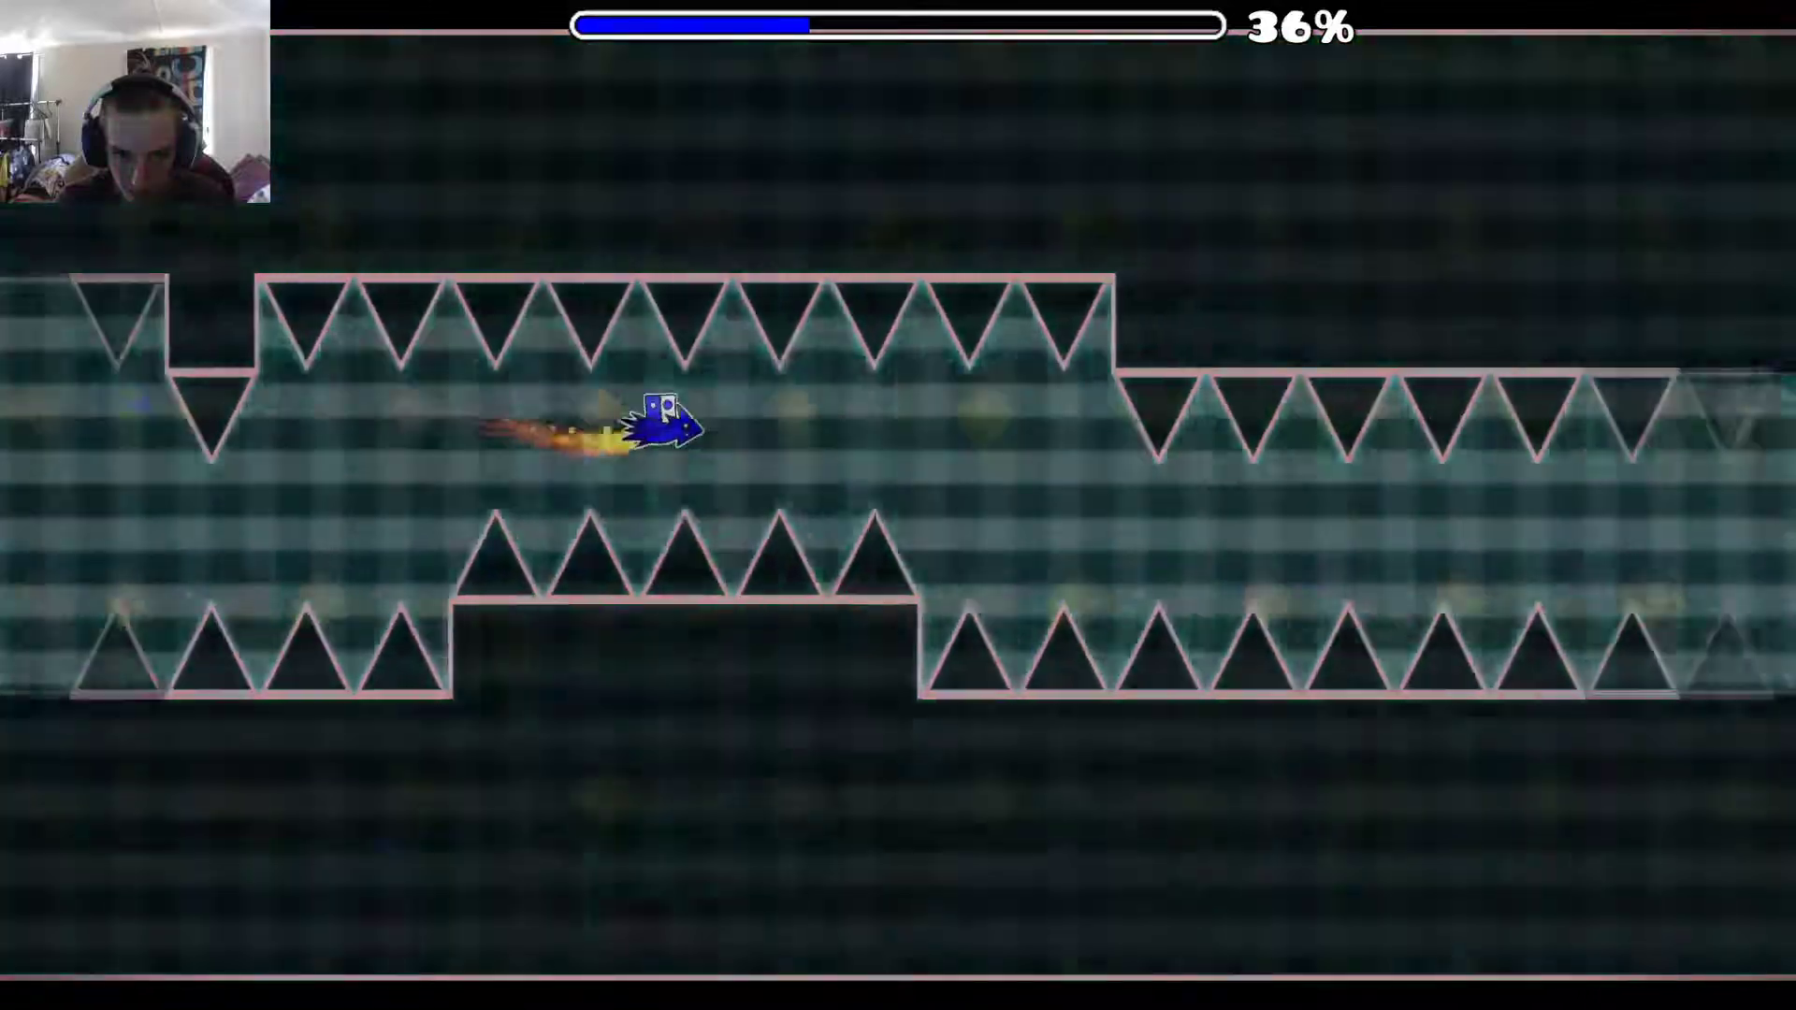
key(space)
key(space)
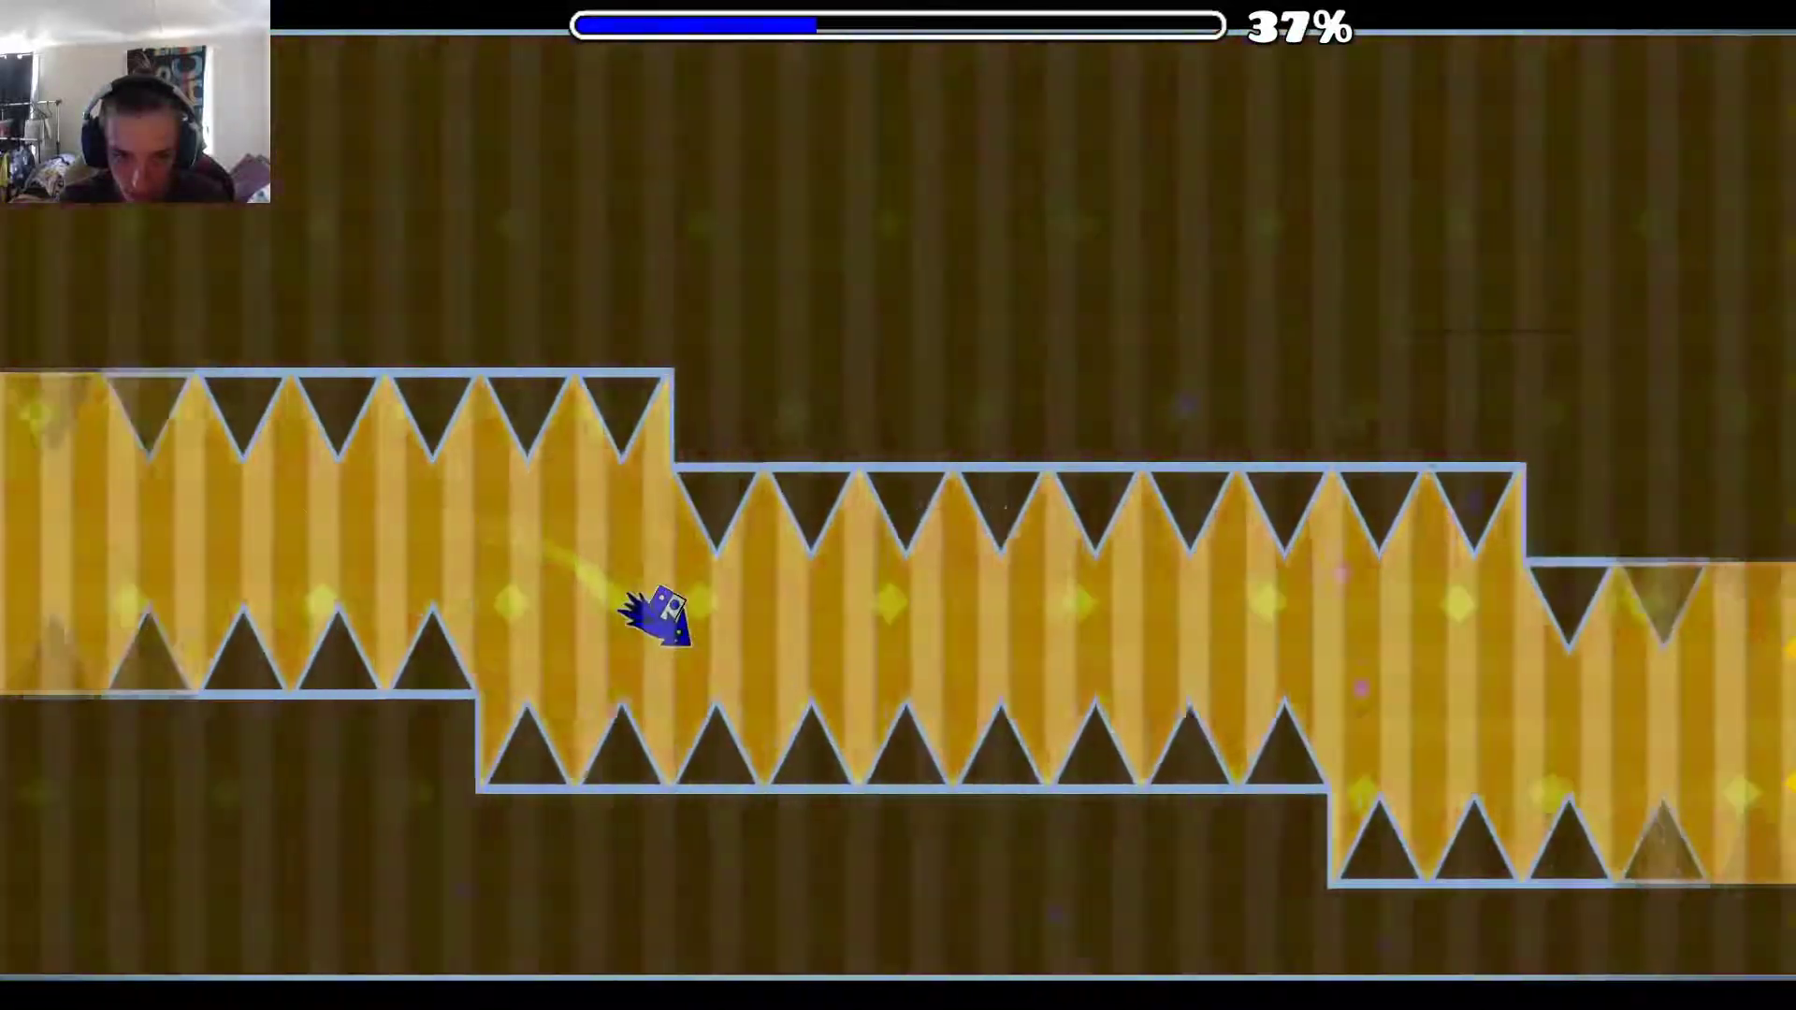
key(space)
key(space)
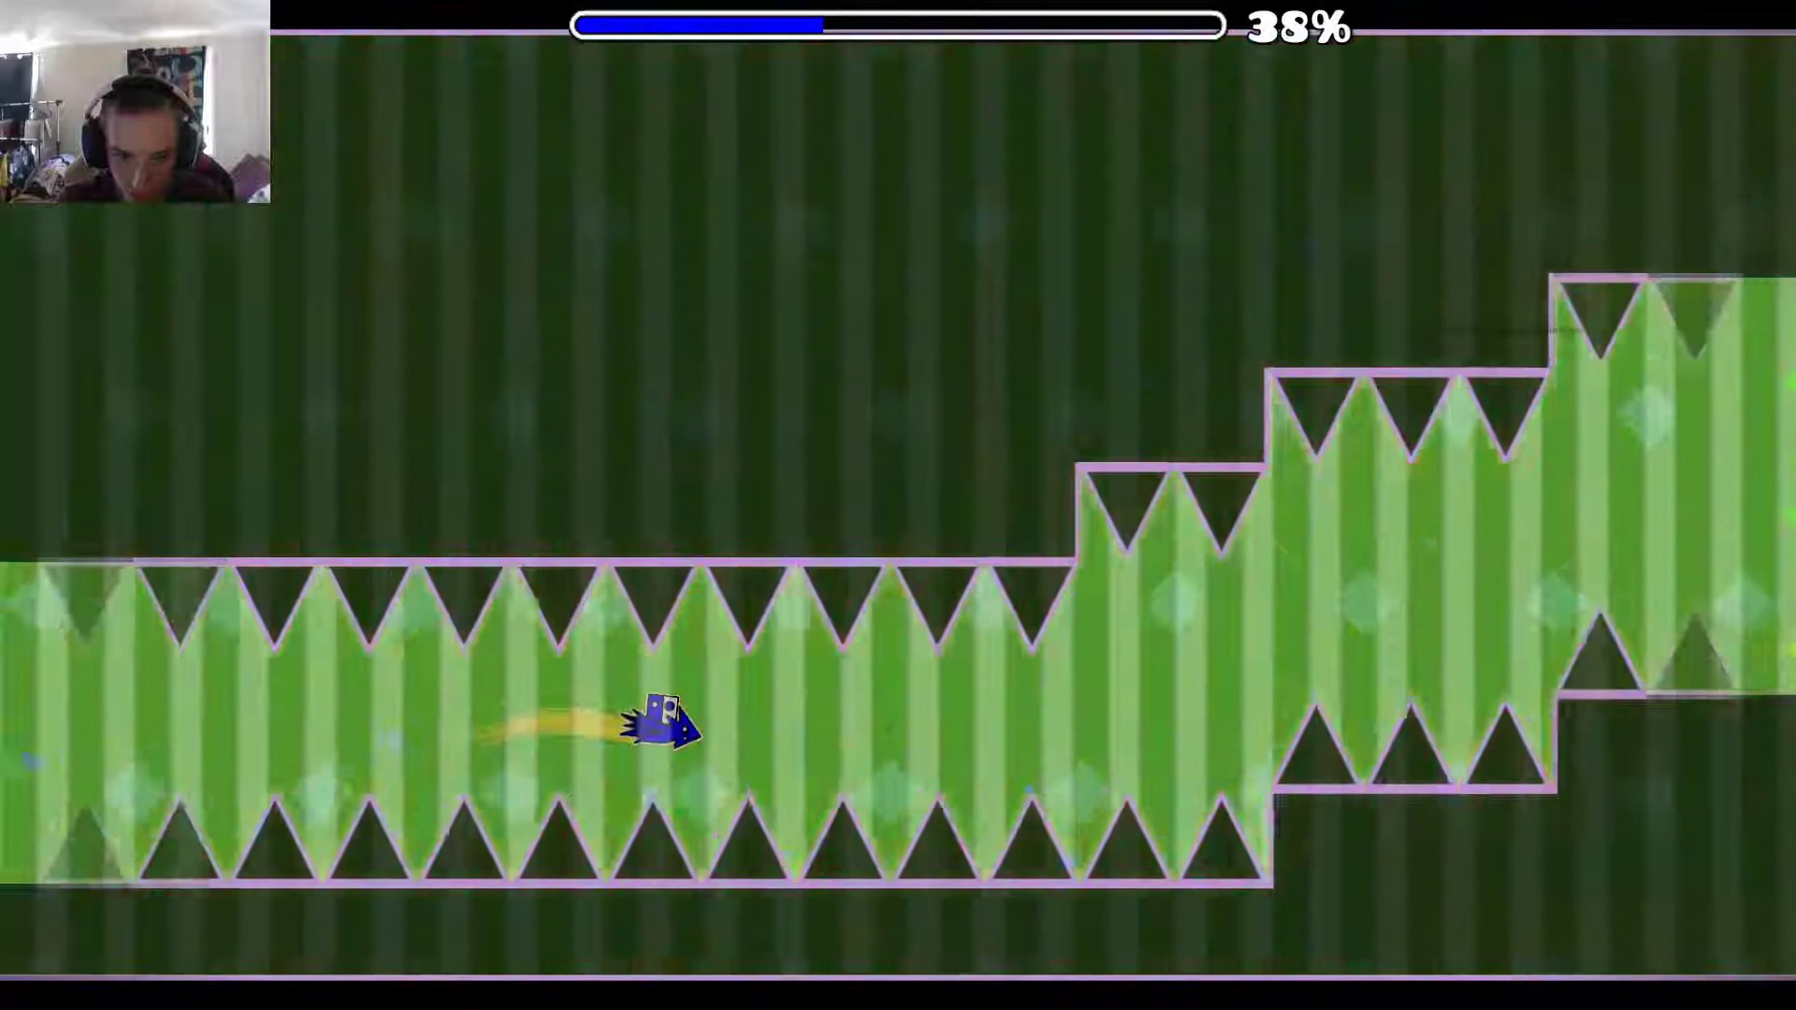
key(space)
key(space)
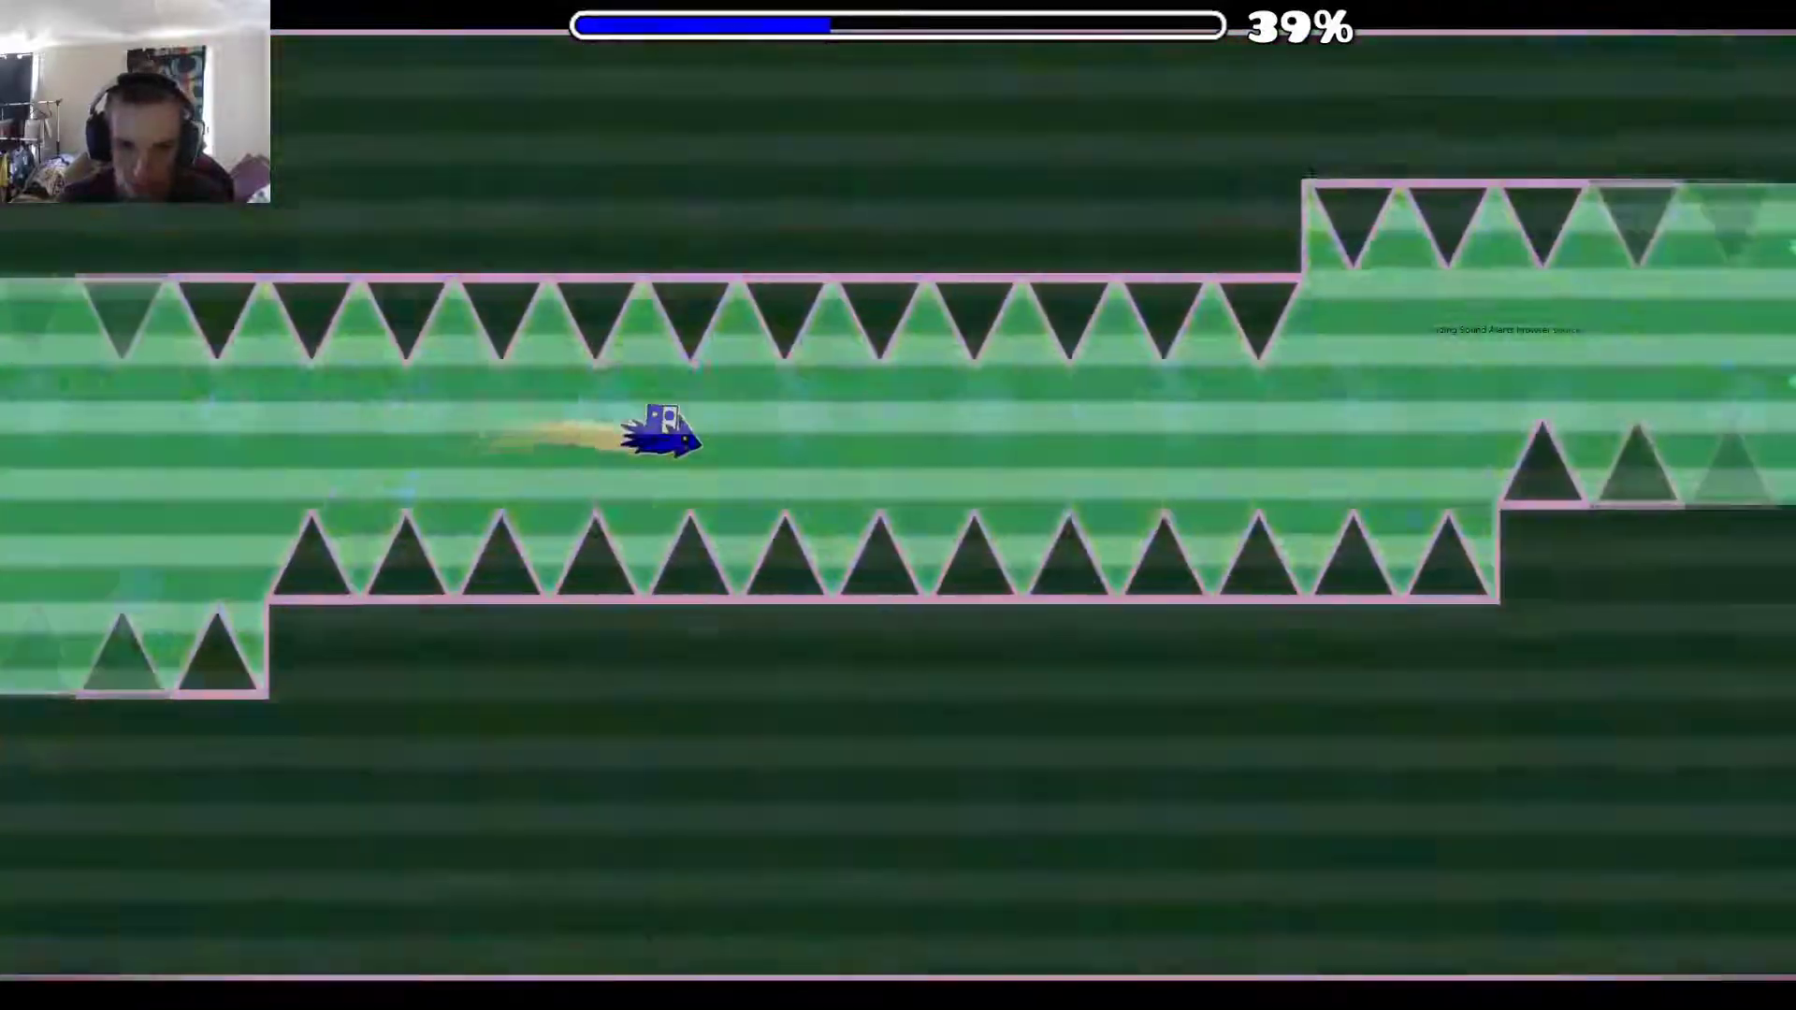
key(space)
key(space)
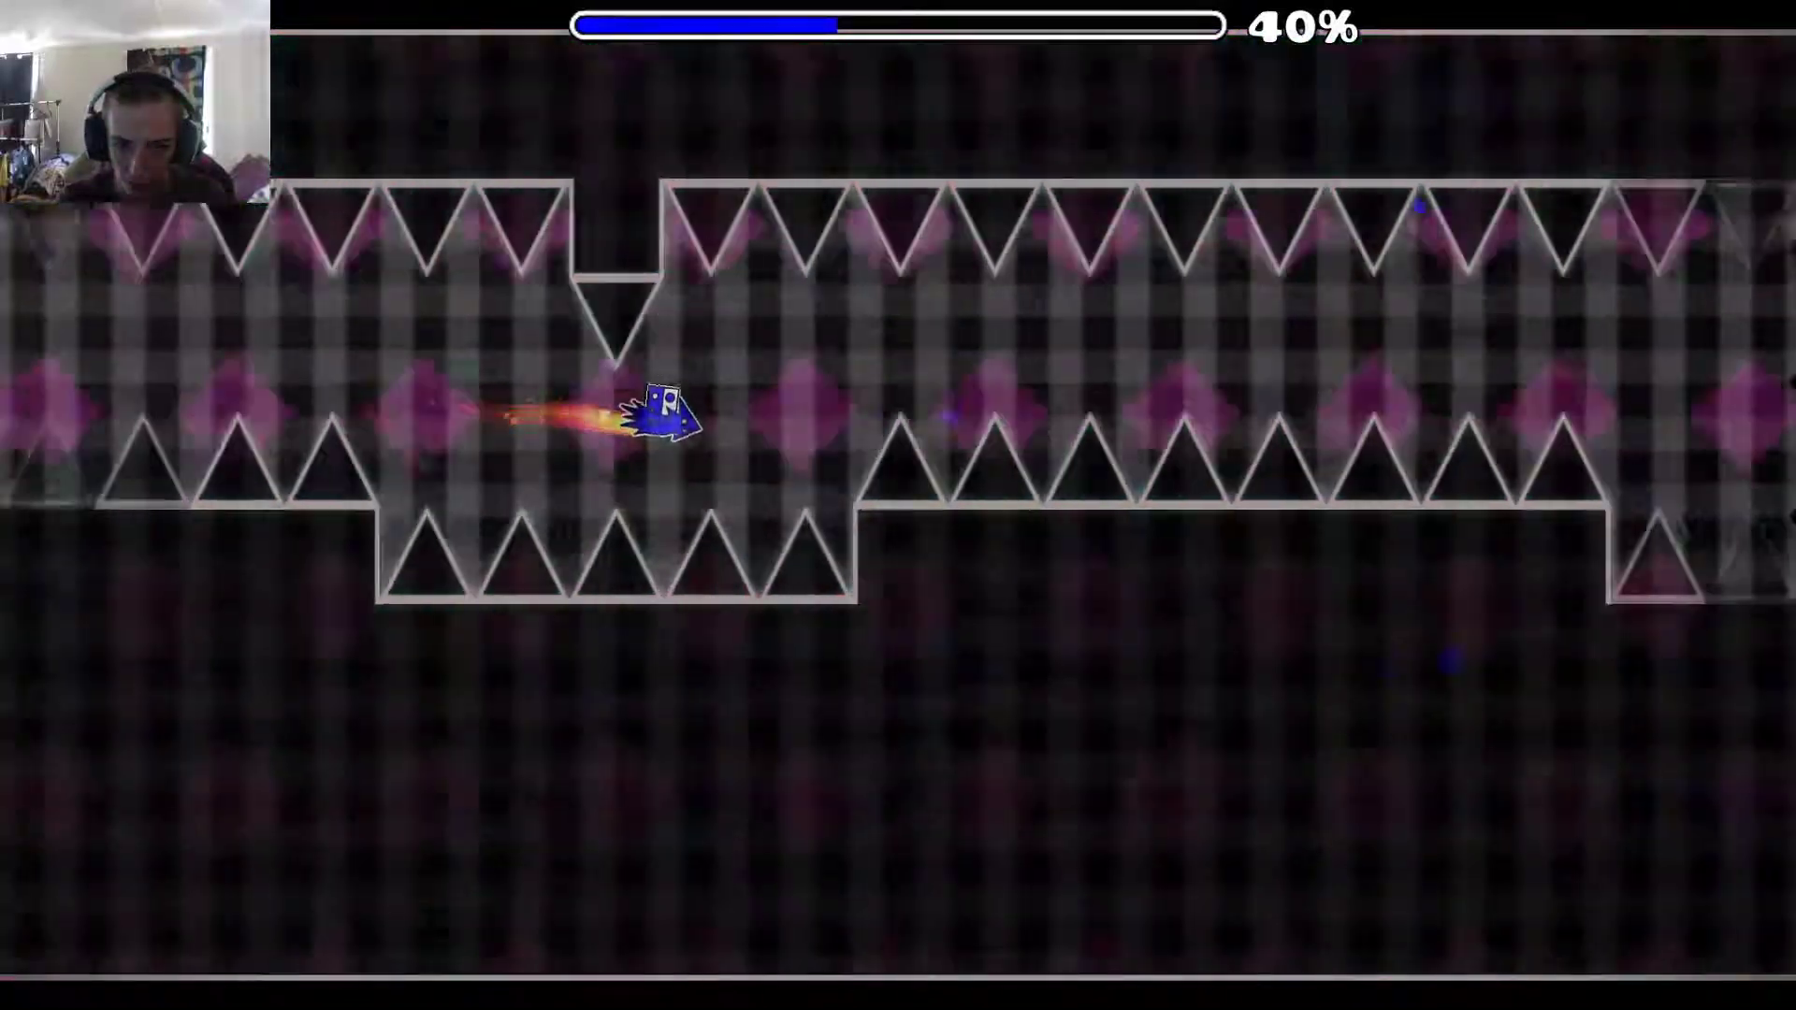
key(space)
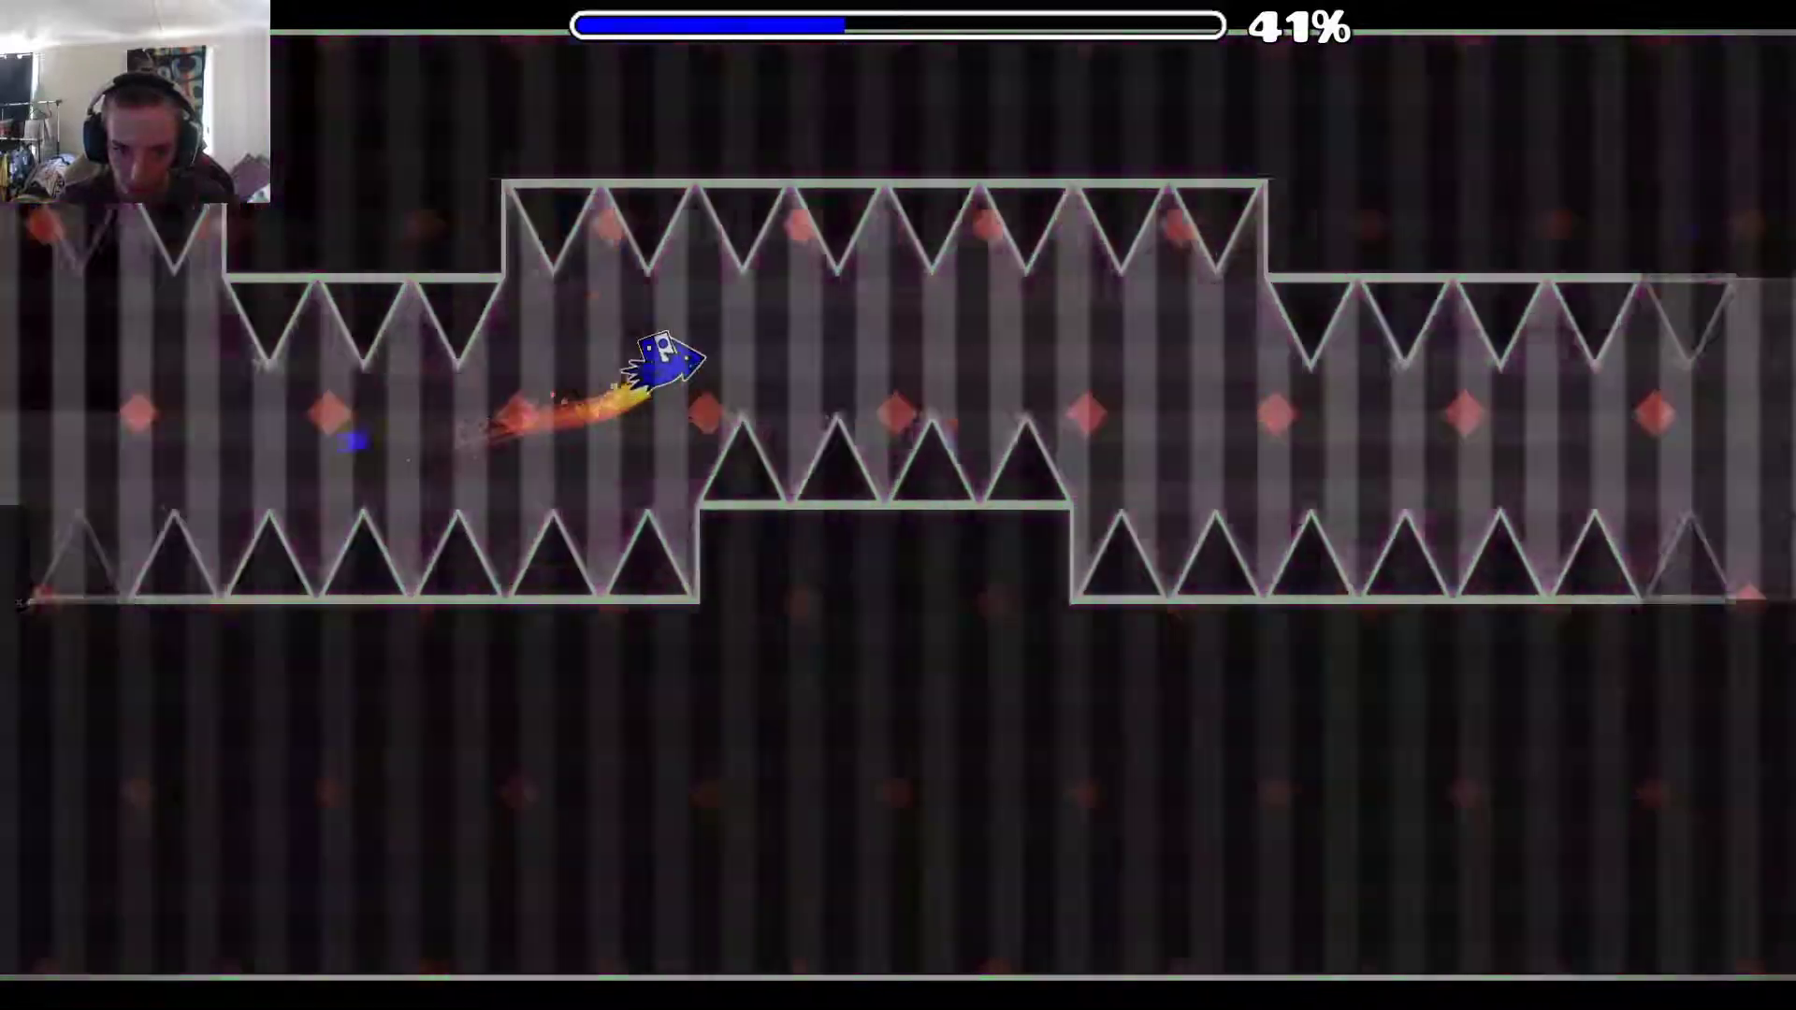
key(space)
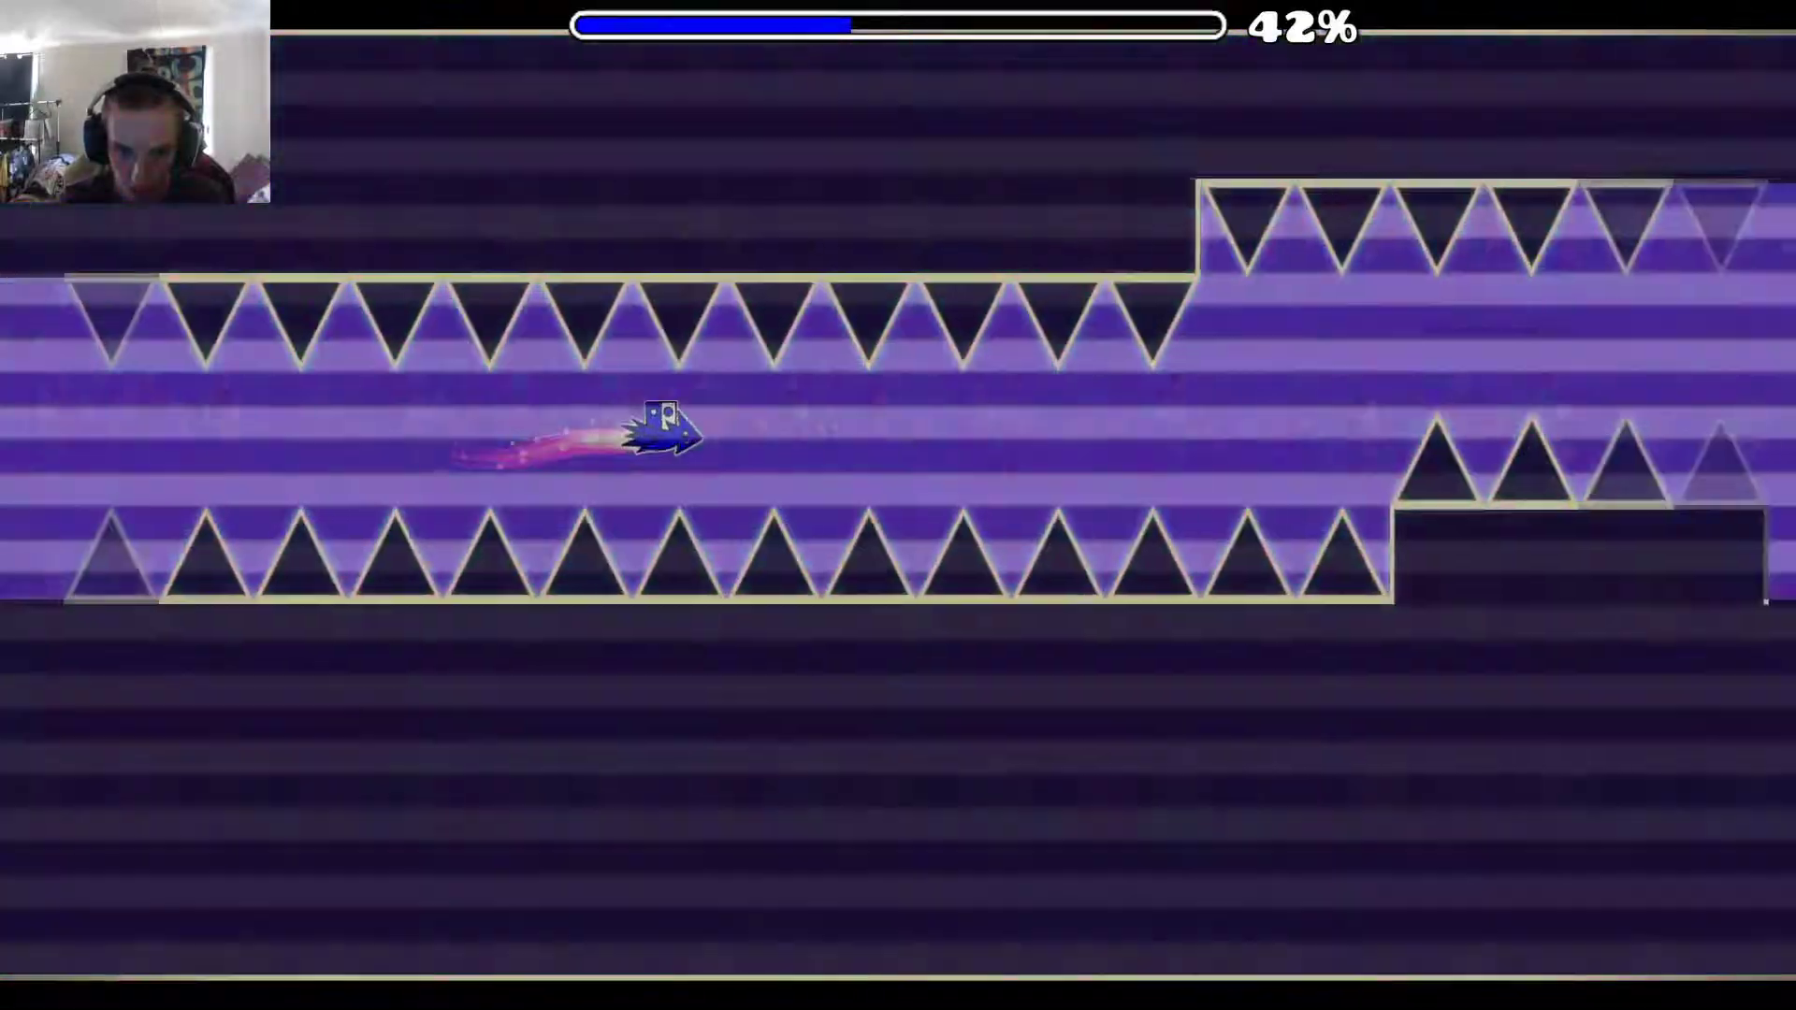
key(space)
key(space)
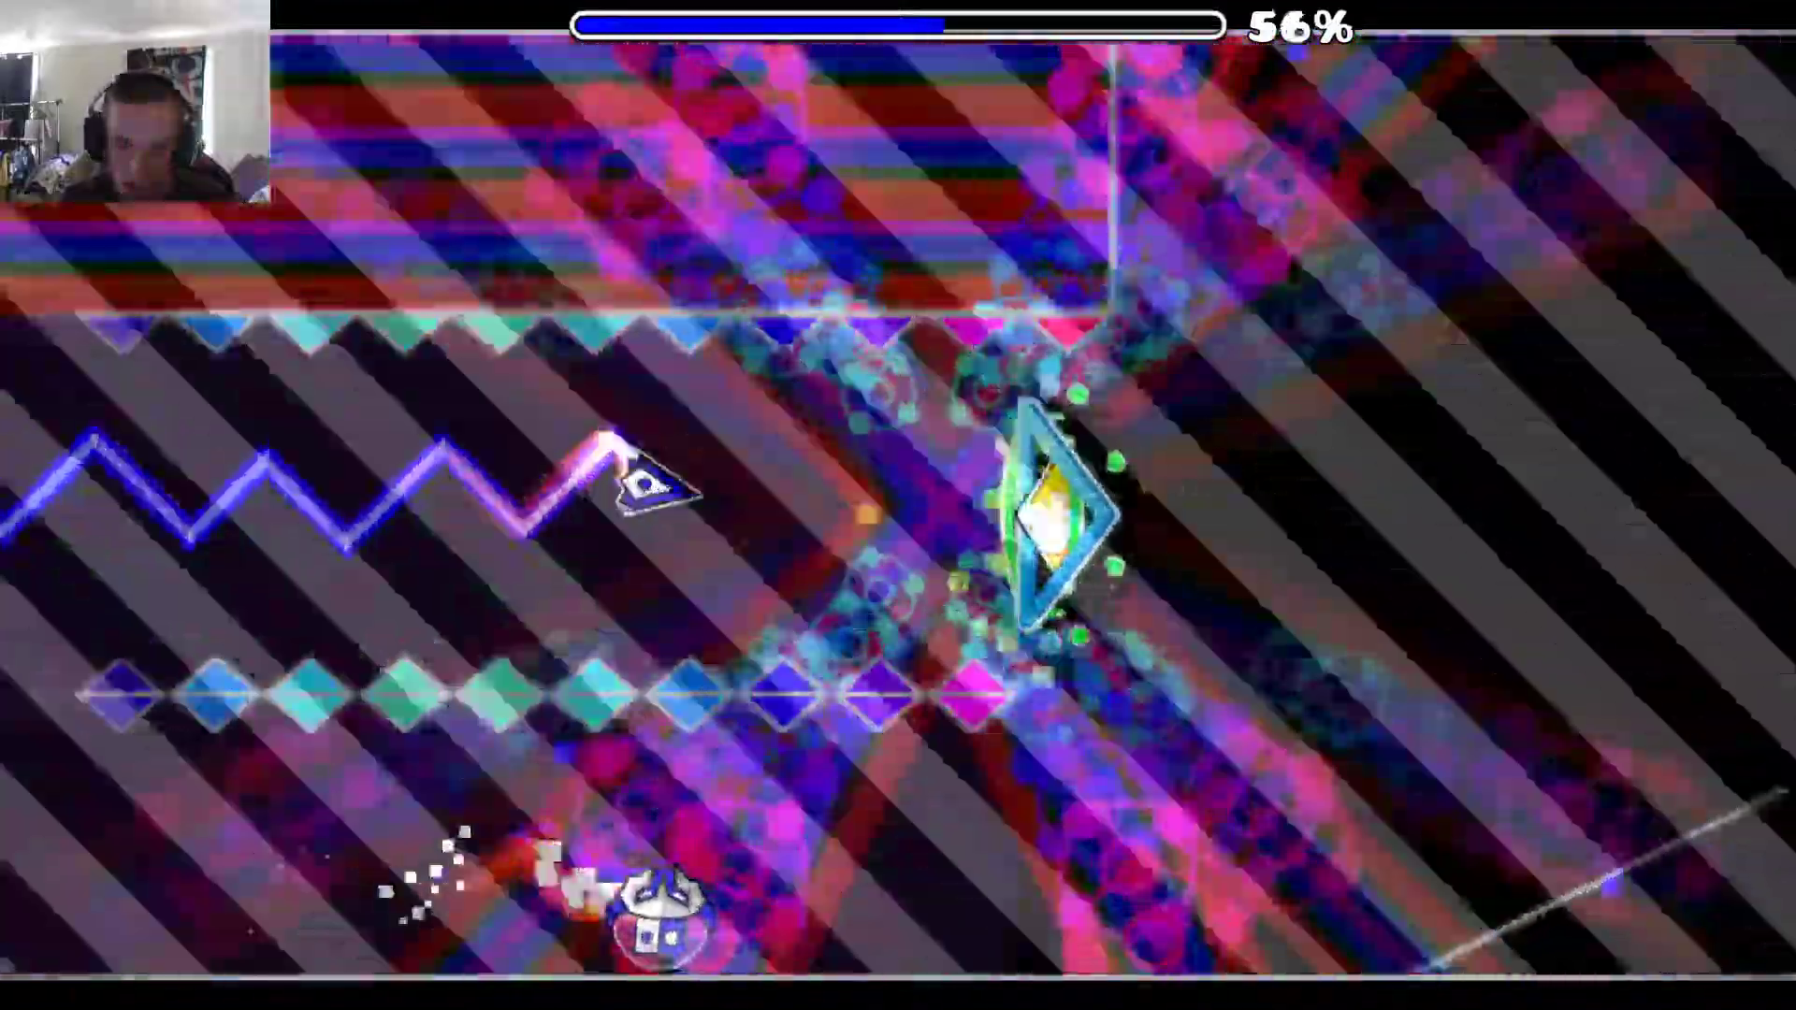
Step: Zigzag the wave through the portals, fly the ship, and hop the UFO over spikes to 100%
key(space)
key(space)
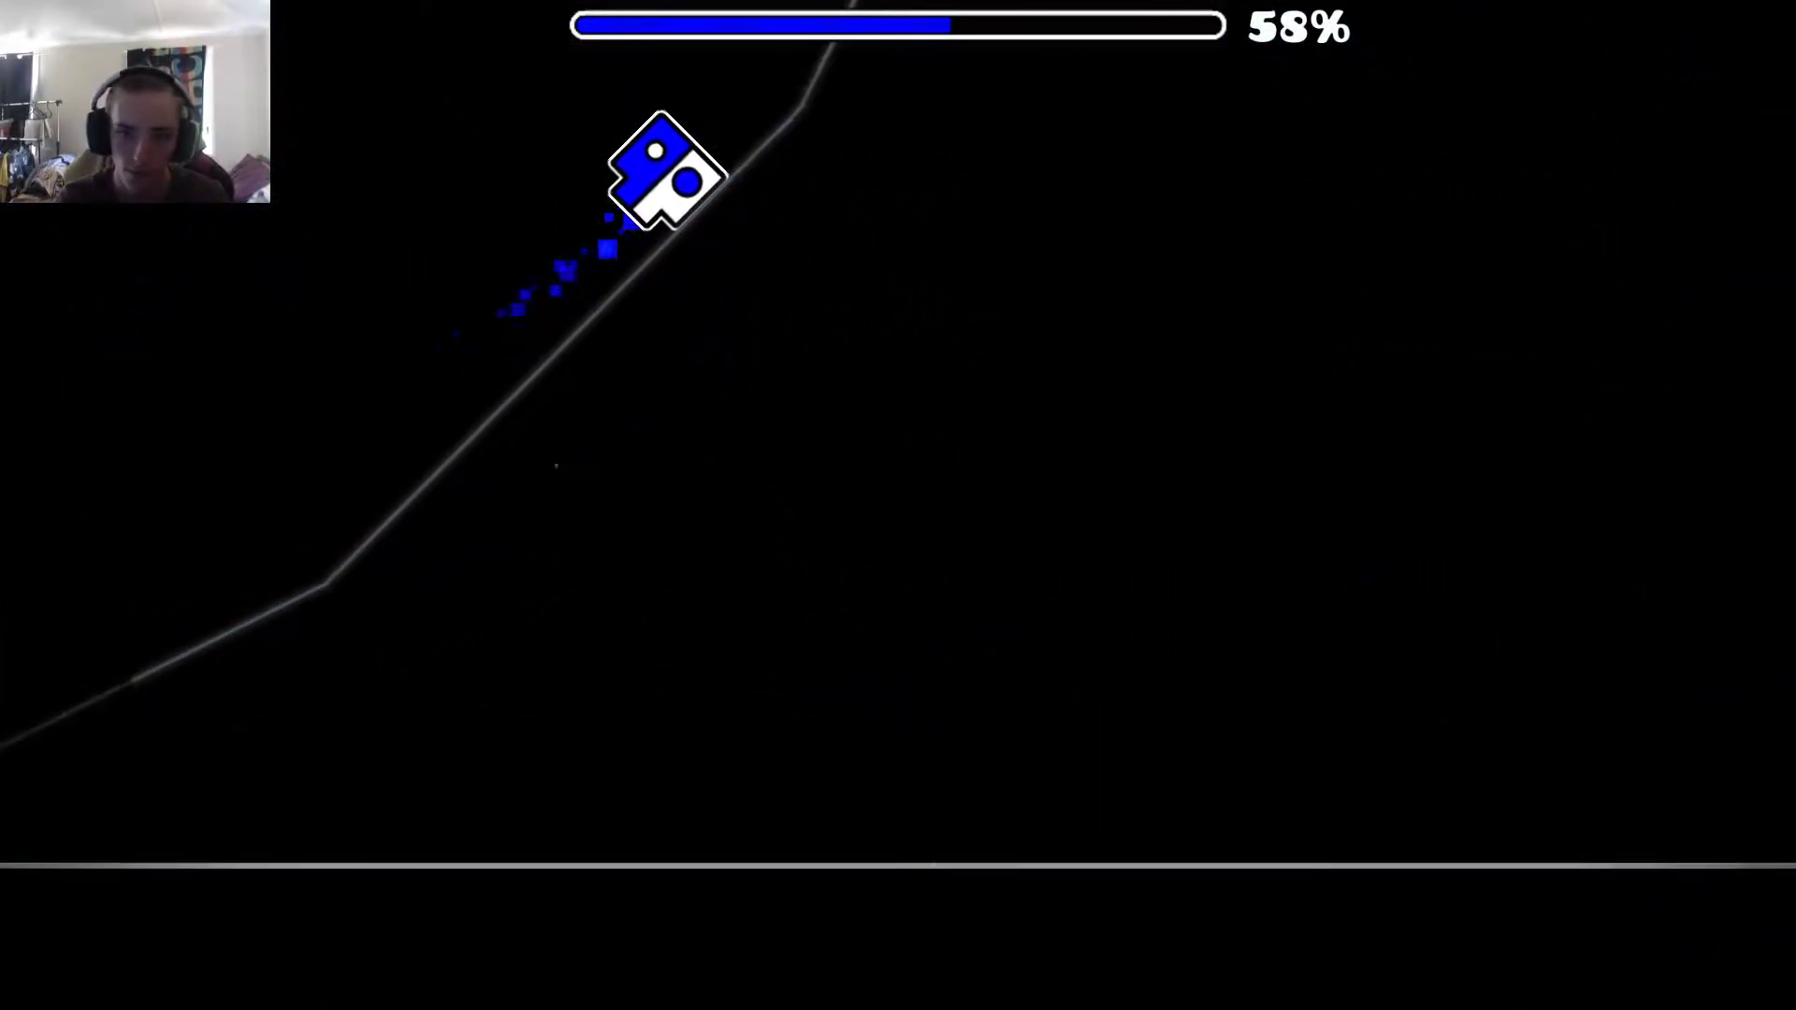
key(space)
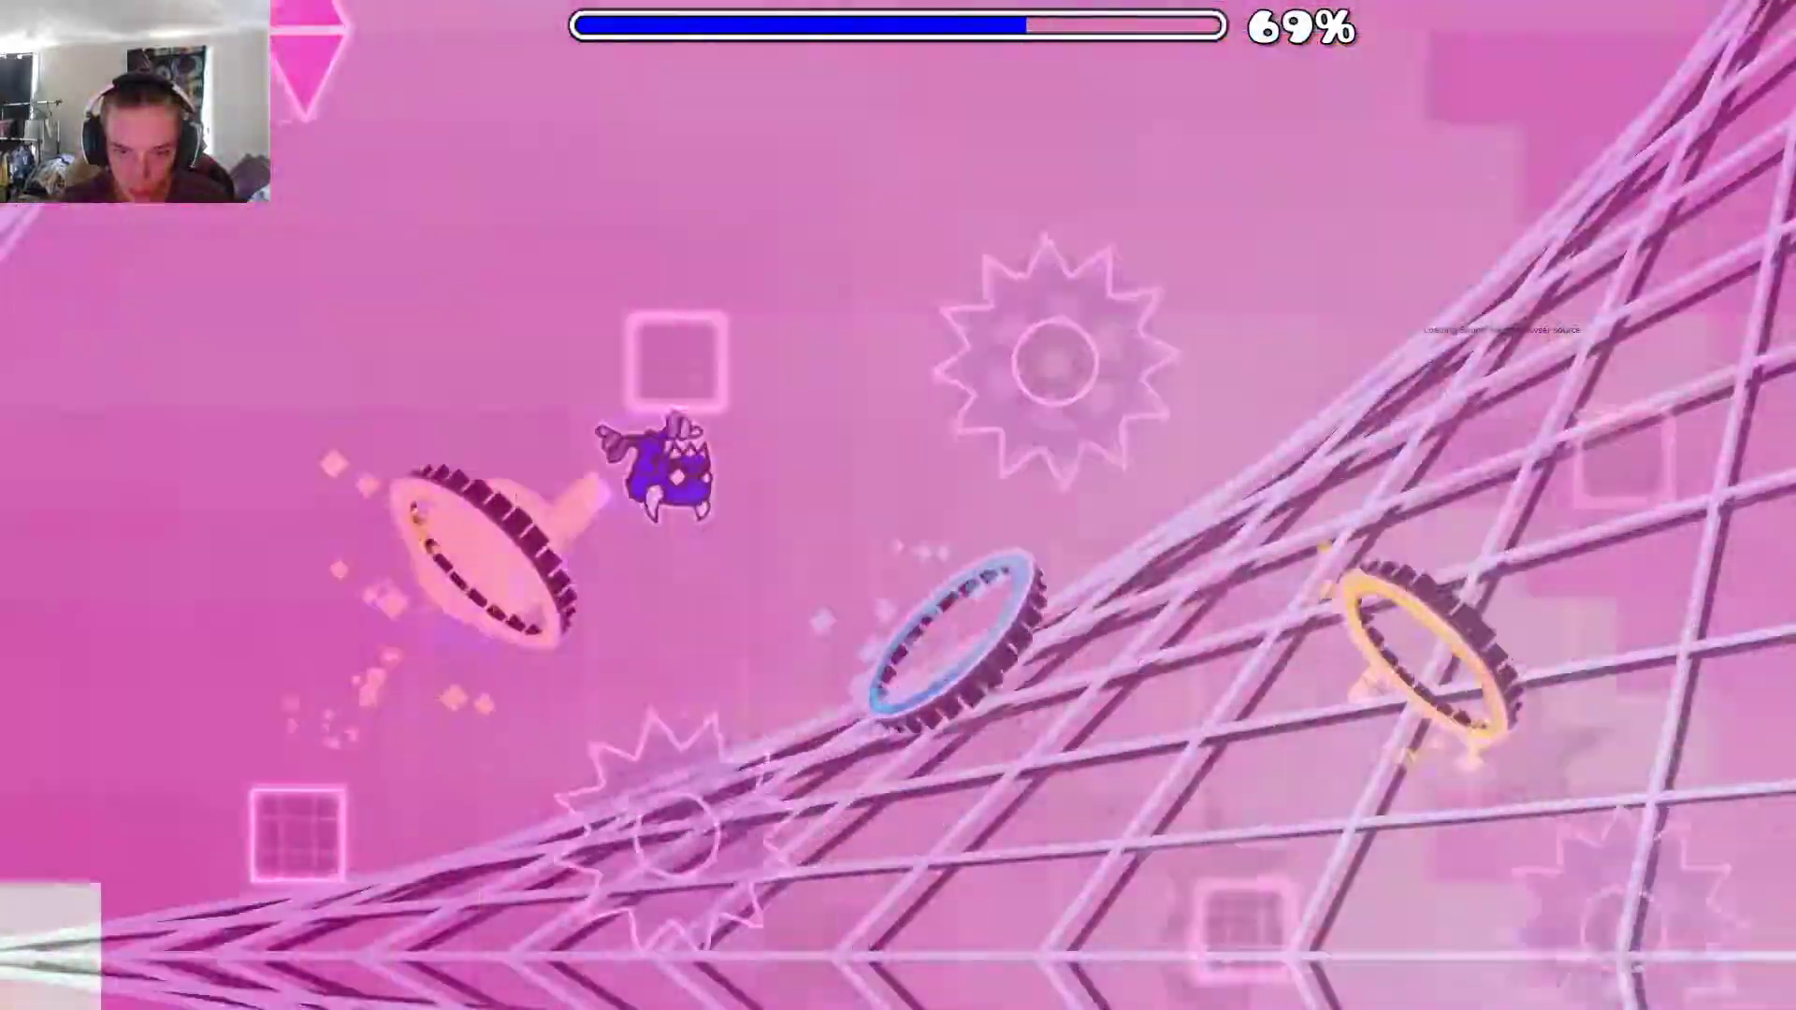
key(space)
key(space)
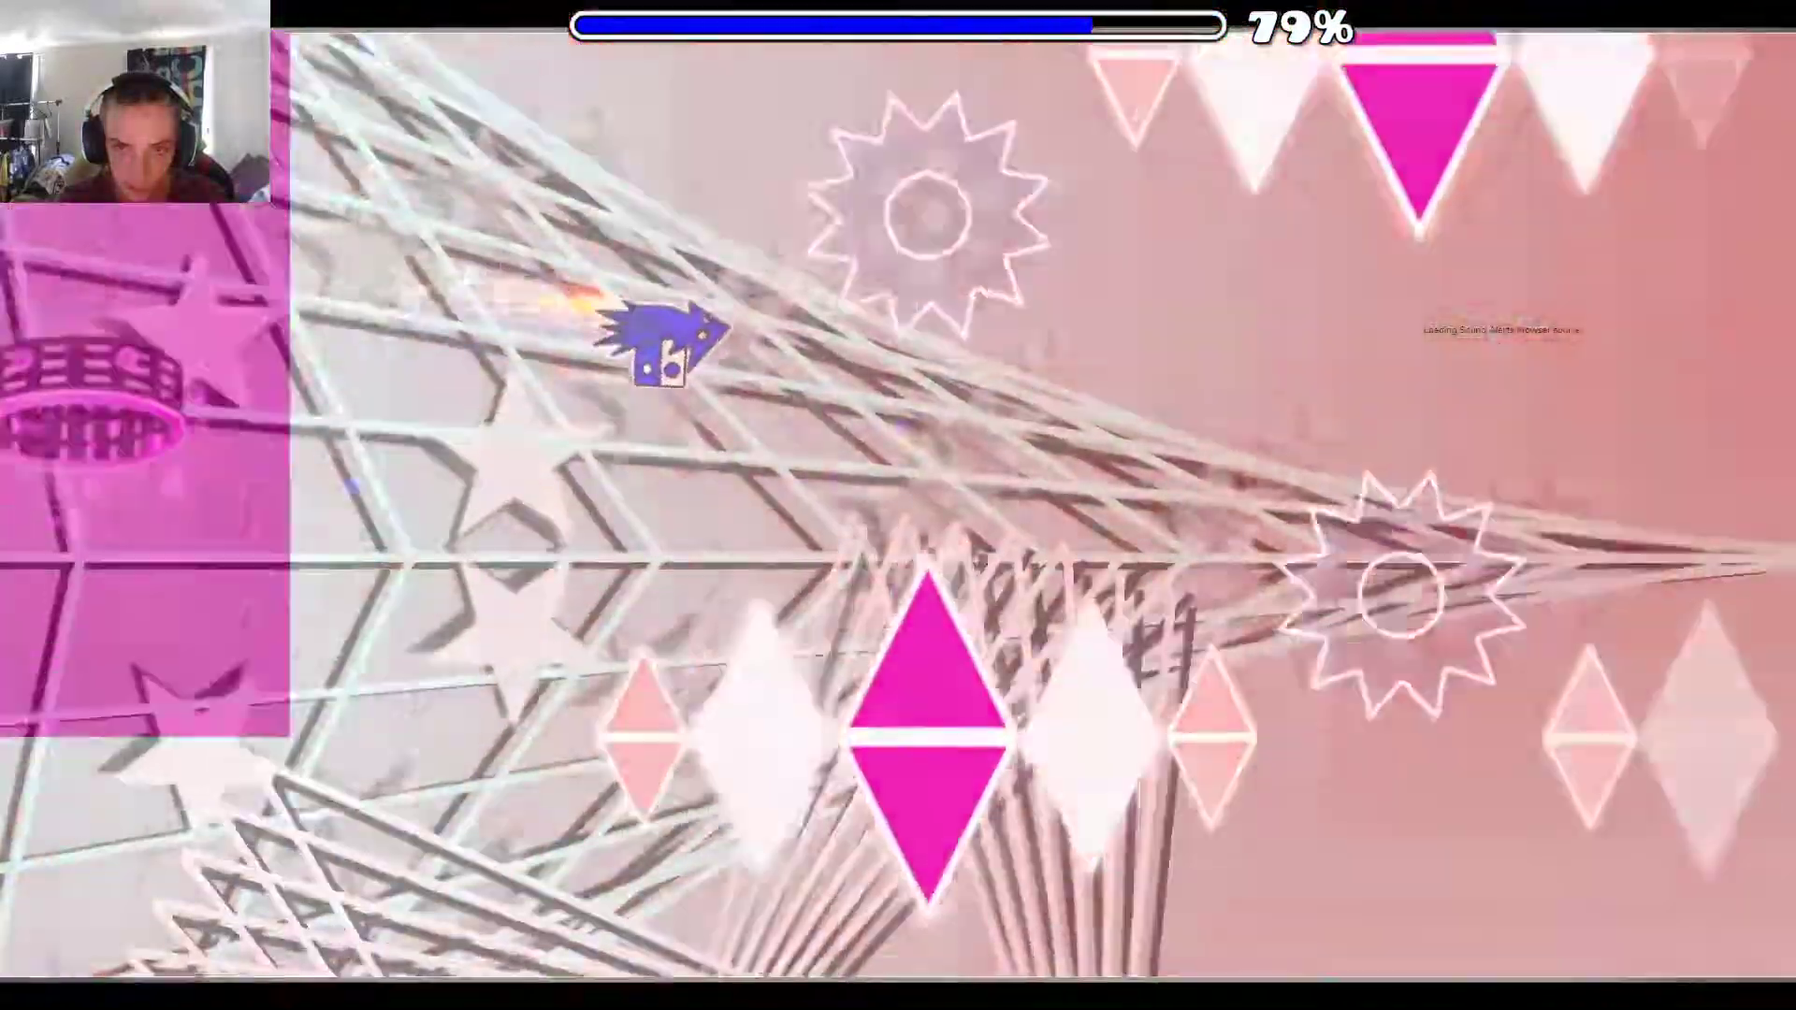
key(space)
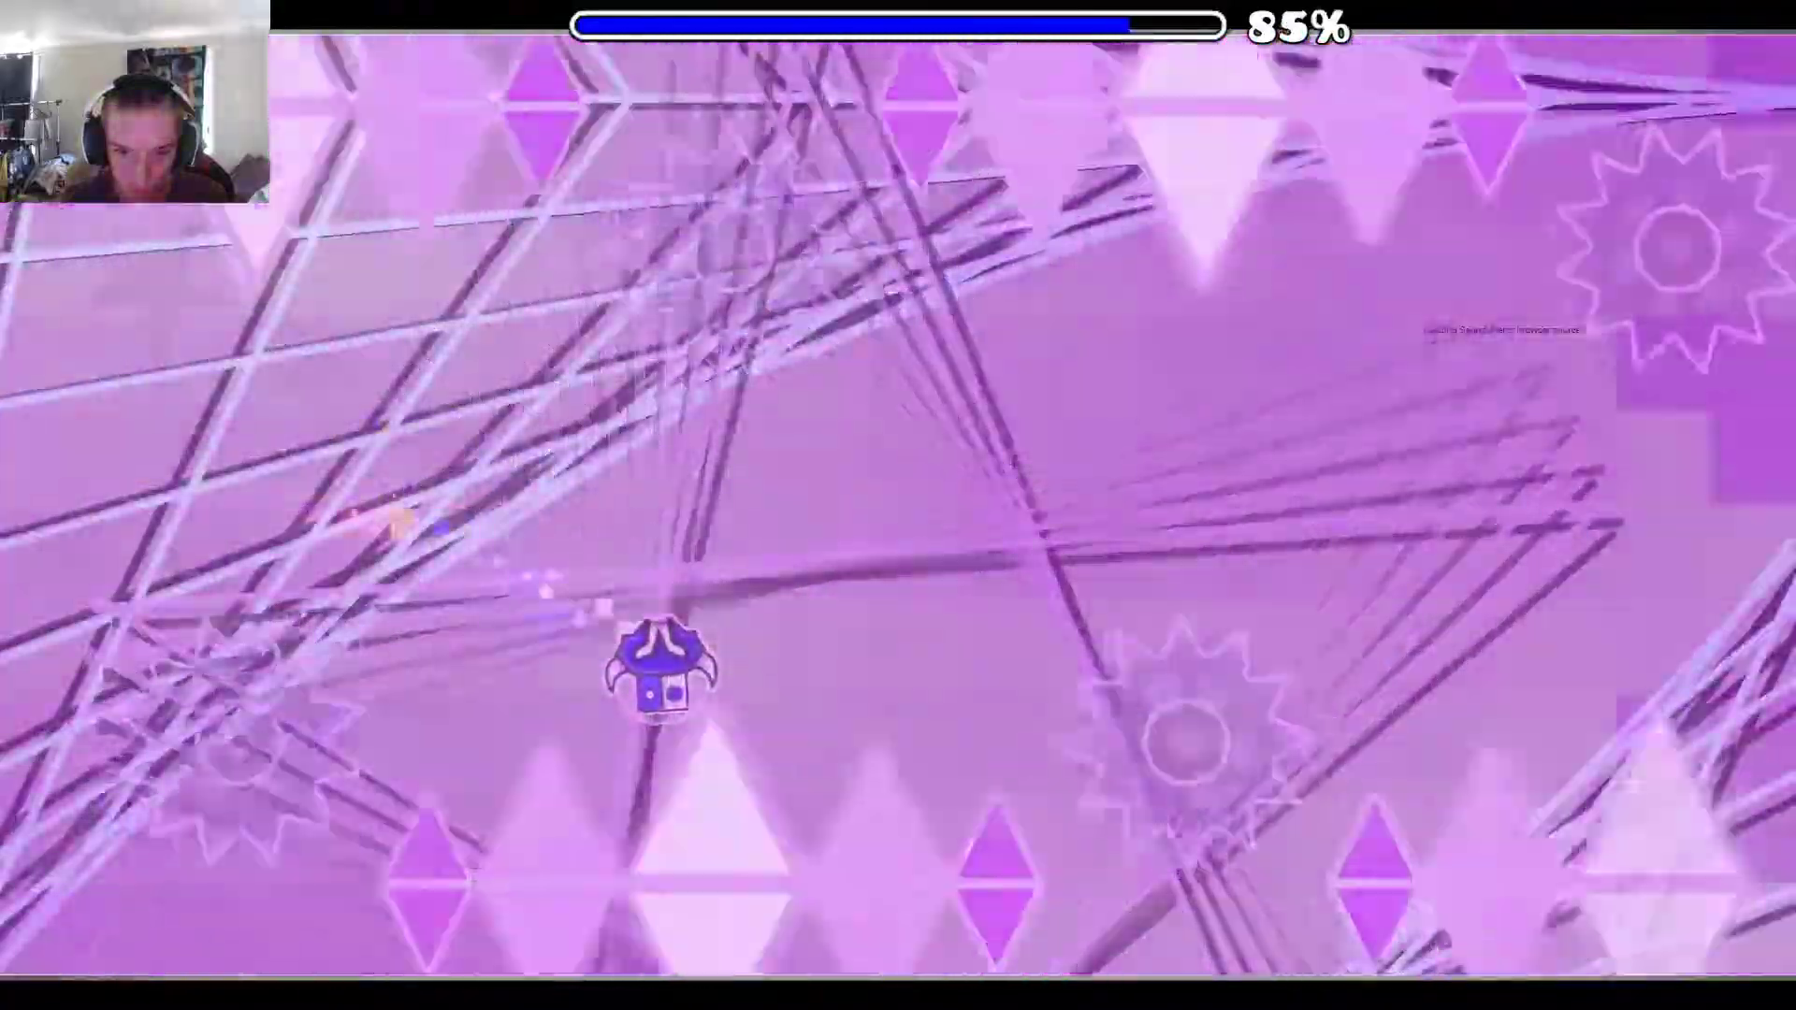
key(space)
key(space)
key(space)
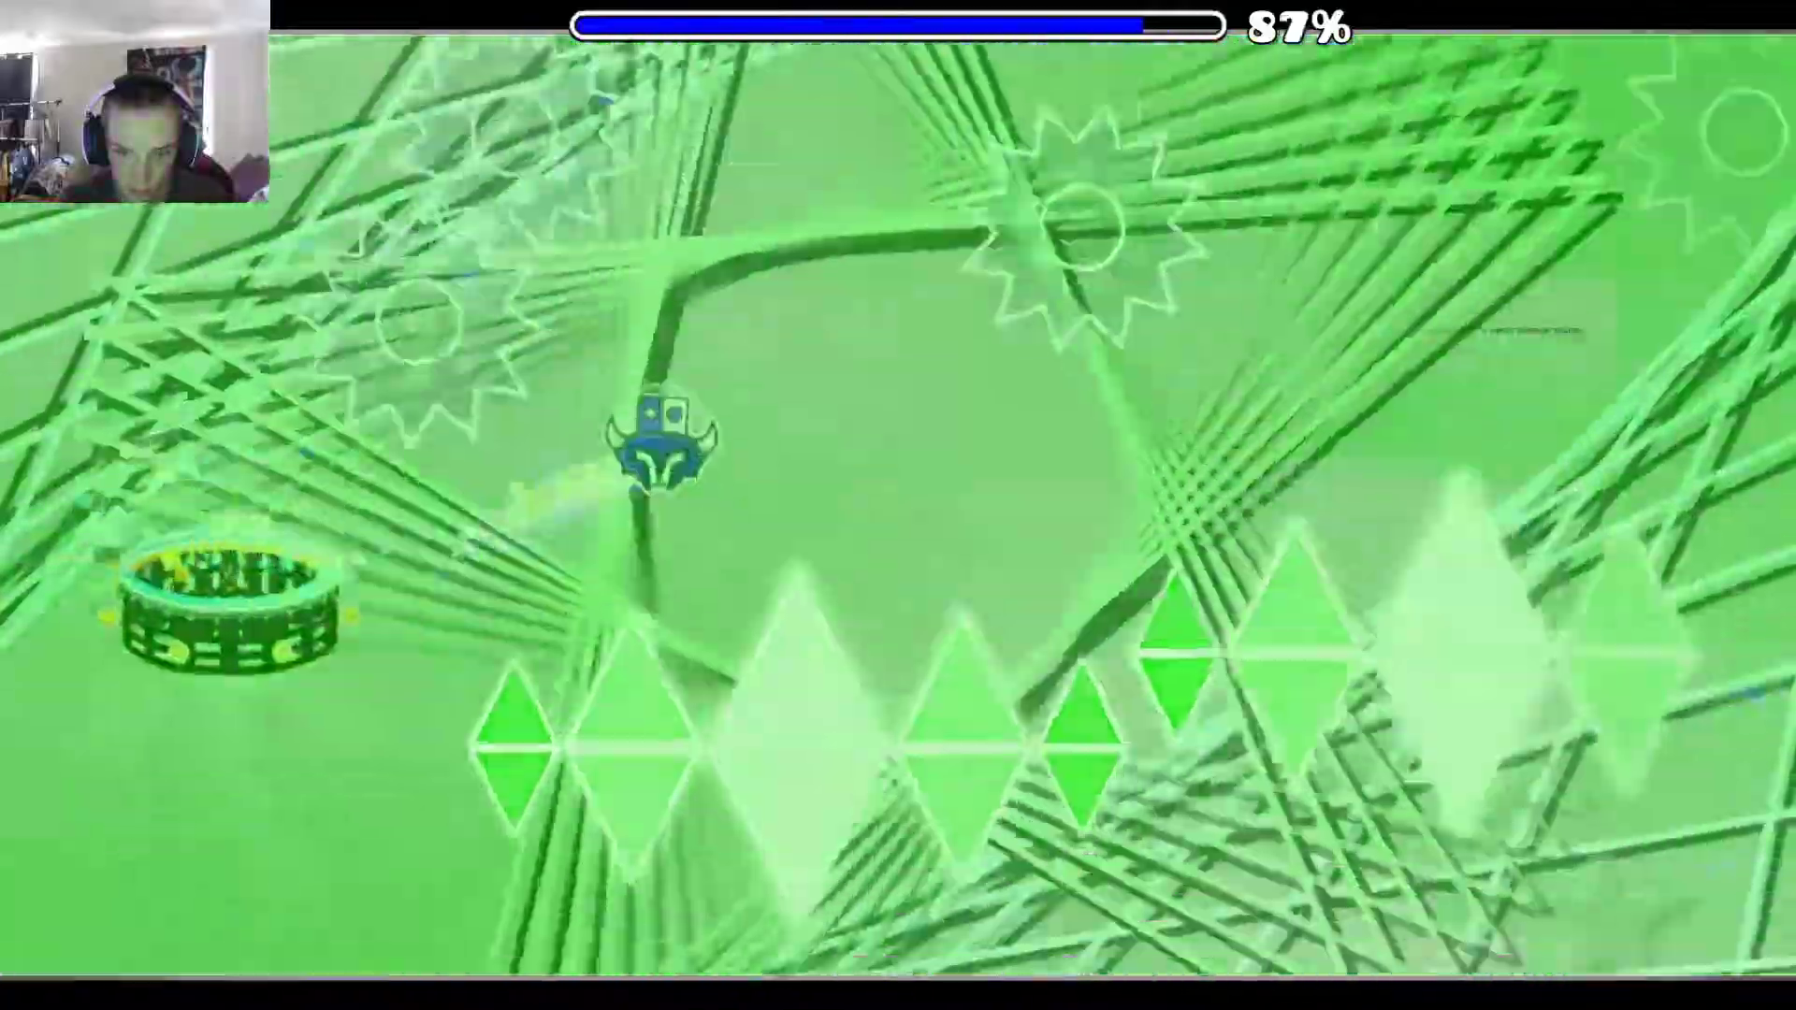